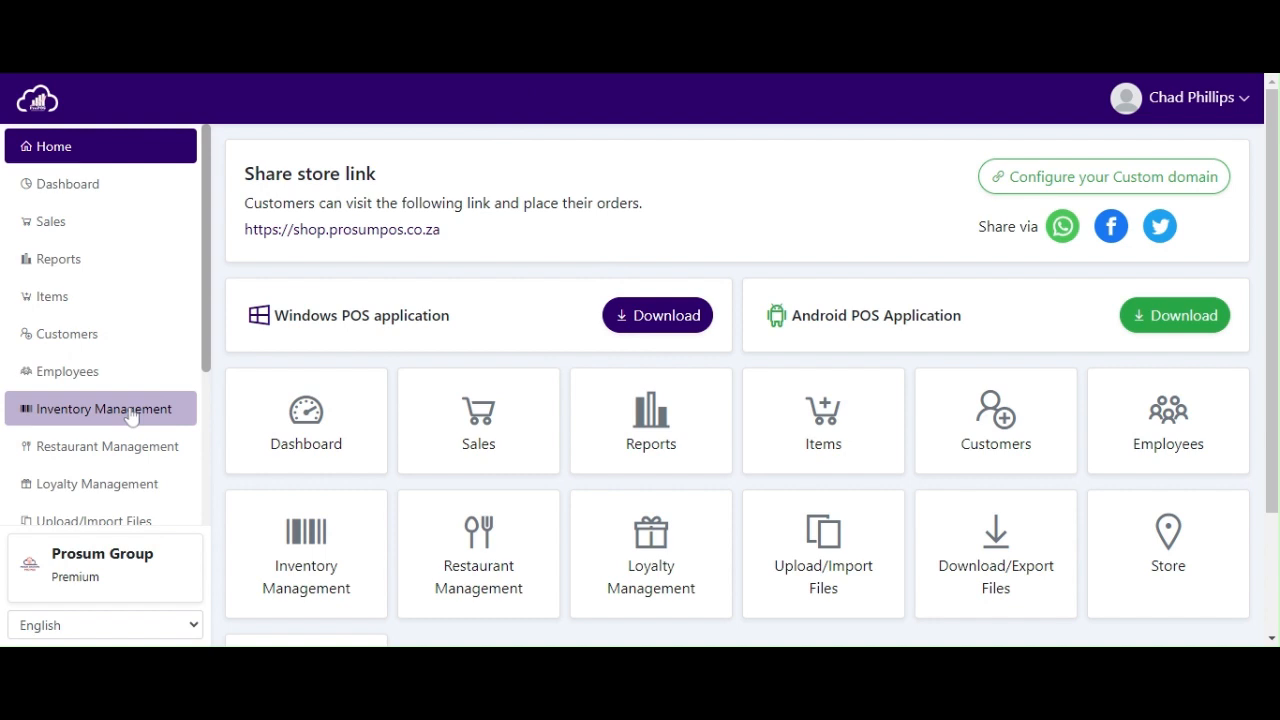
# Start a new purchase order from the purchase orders in inventory management.
pyautogui.click(133, 417)
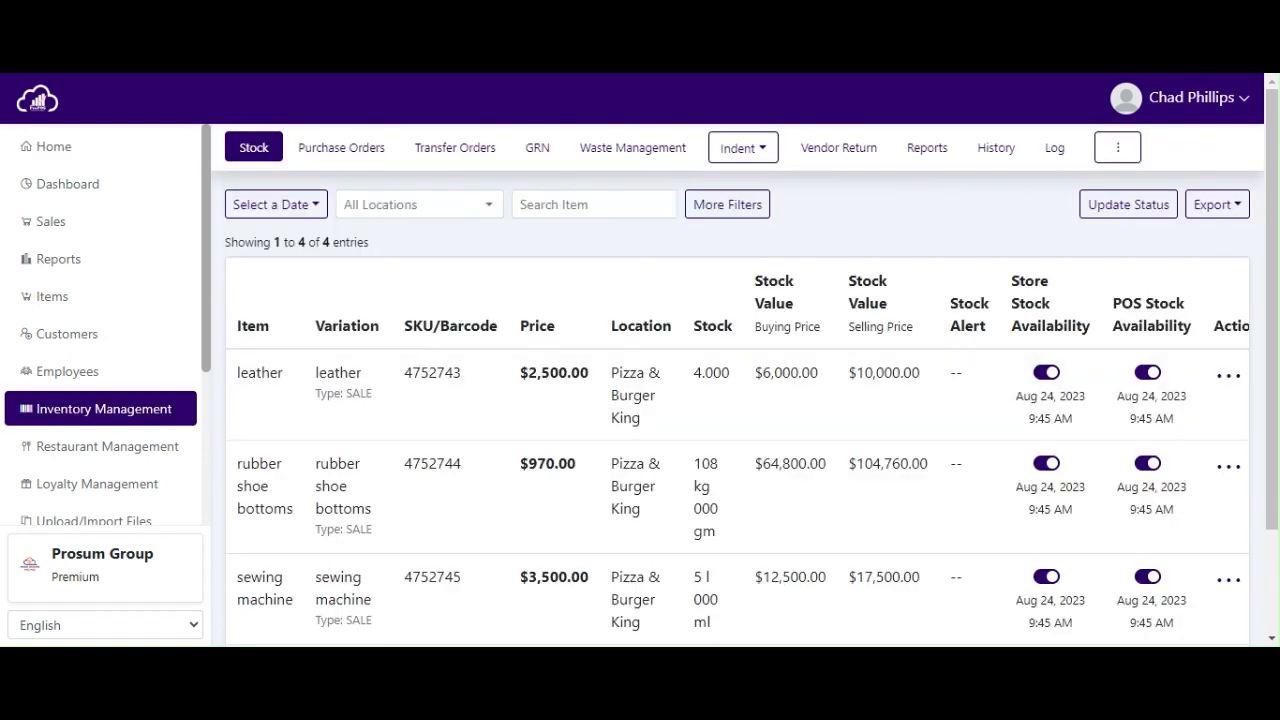
pyautogui.click(356, 155)
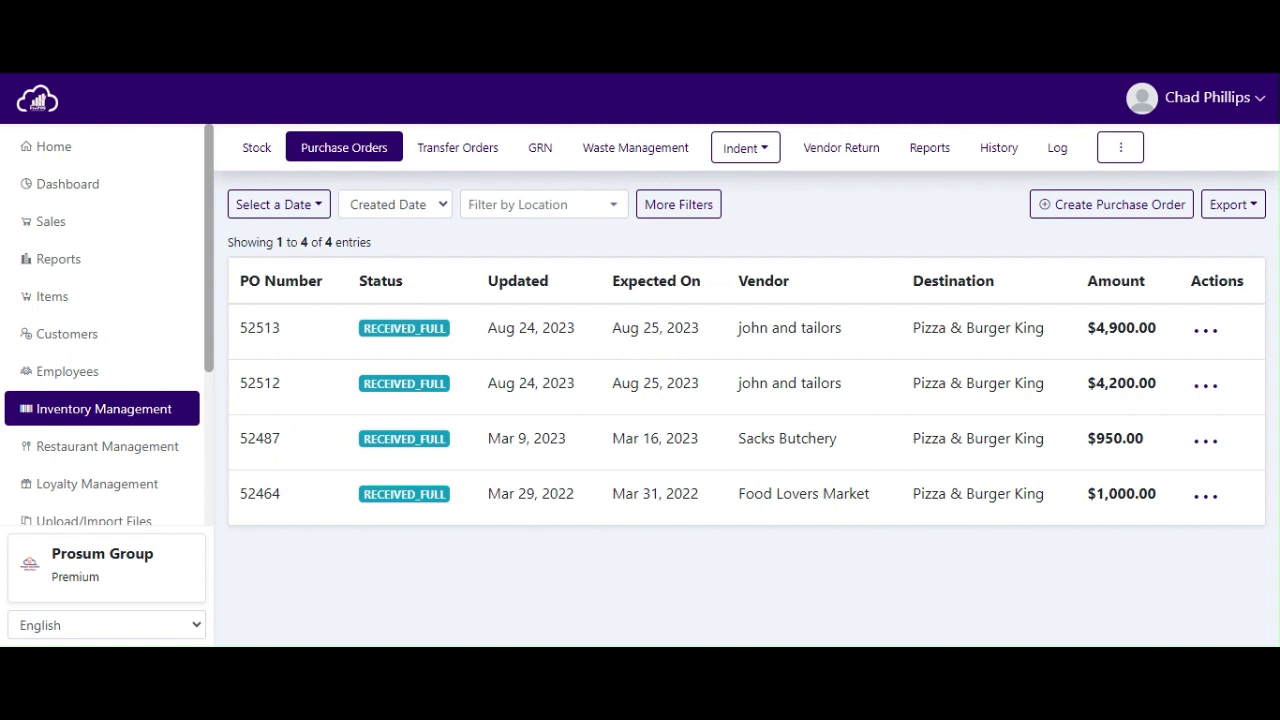
pyautogui.click(1047, 212)
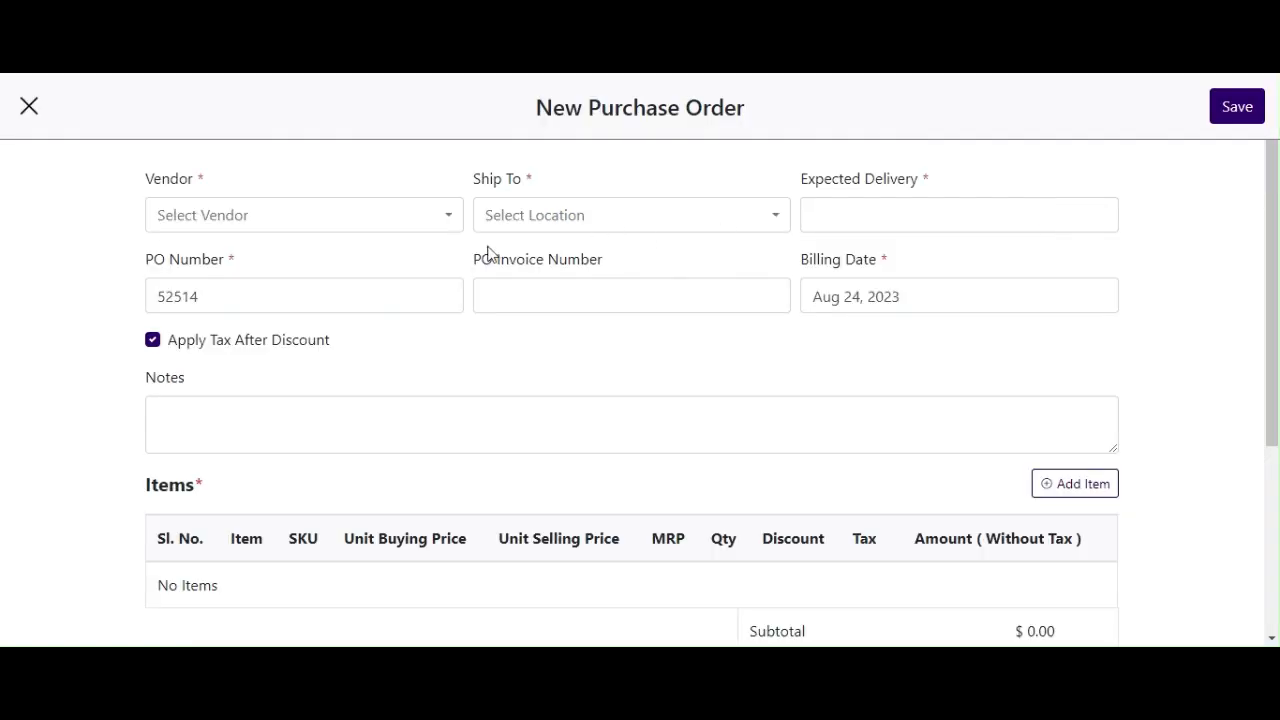
# Set the purchase order's vendor to john and tailors and its shipping location to Pizza & Burger King.
pyautogui.click(451, 222)
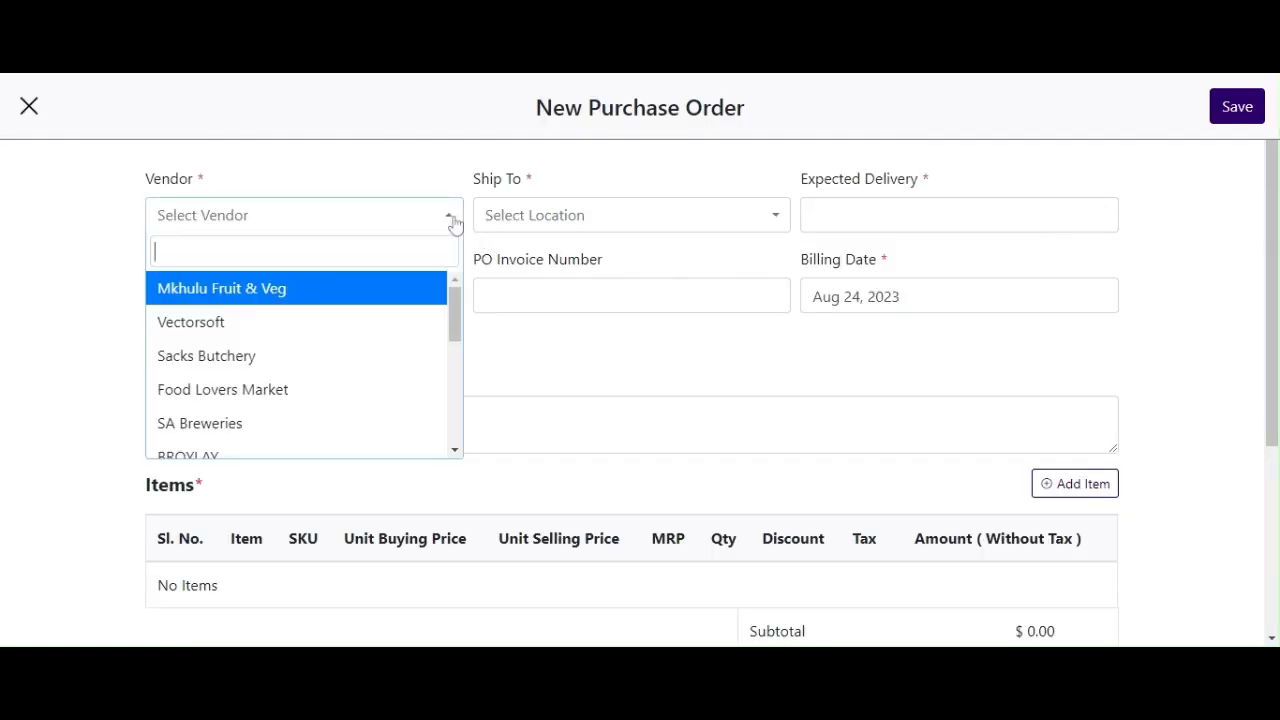
pyautogui.write('jo')
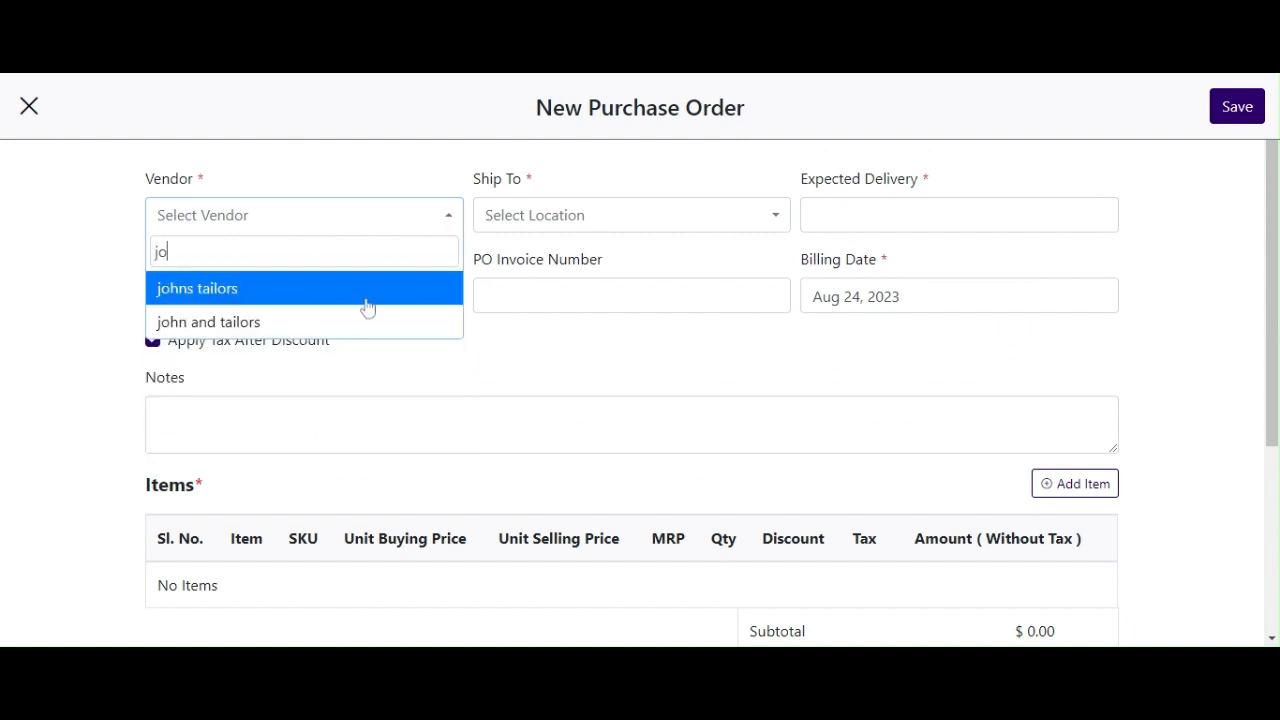
pyautogui.click(316, 323)
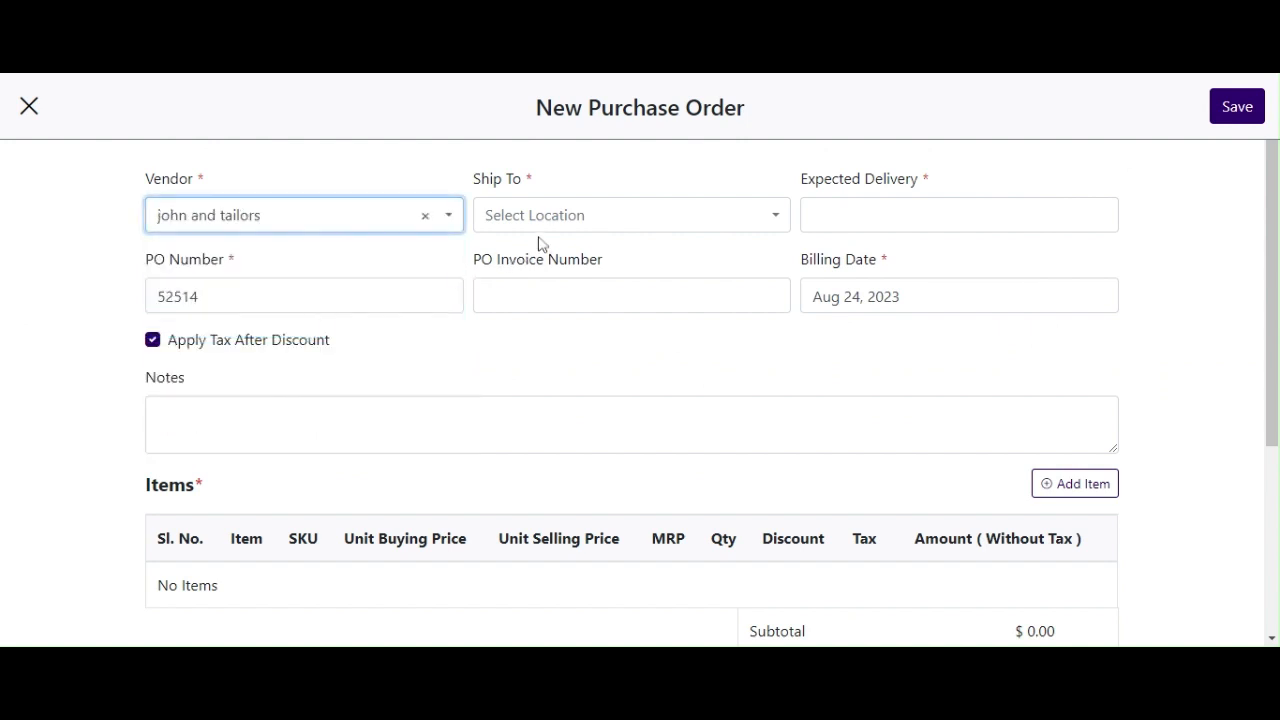
pyautogui.click(584, 223)
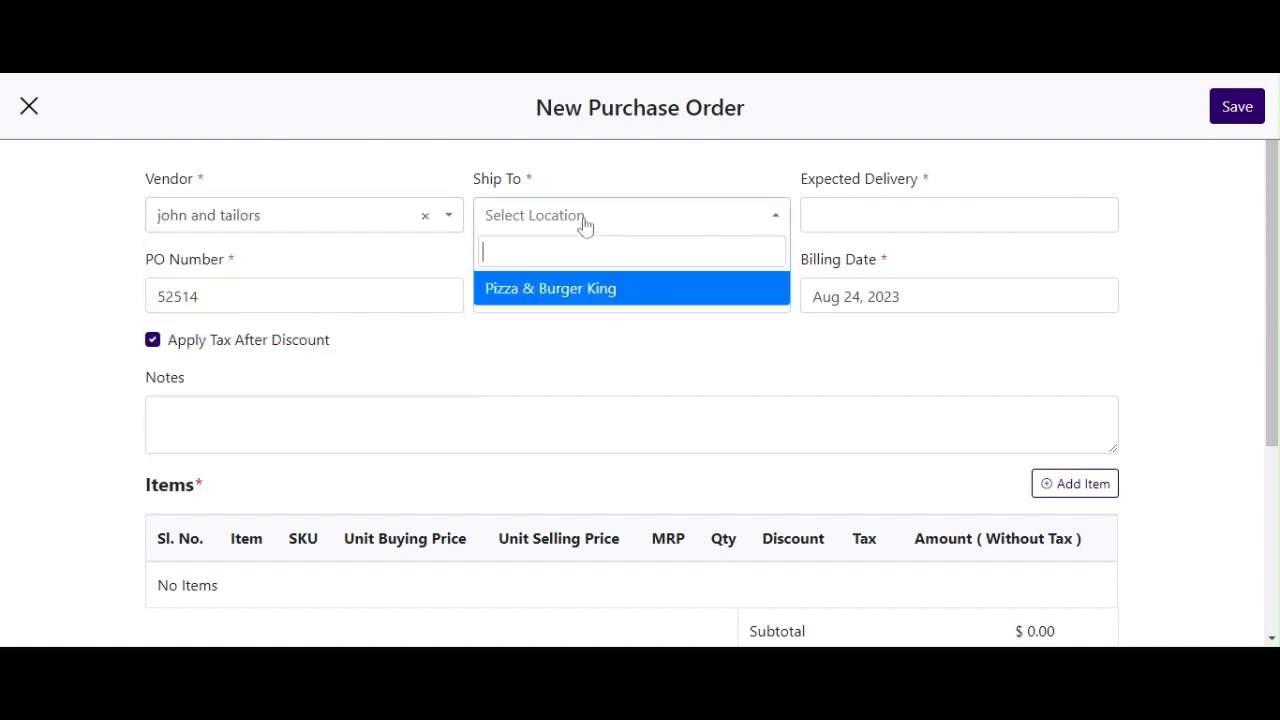
pyautogui.click(549, 289)
# Set the expected delivery date to Aug 25, 2023 and the PO invoice number to 001.
pyautogui.click(870, 215)
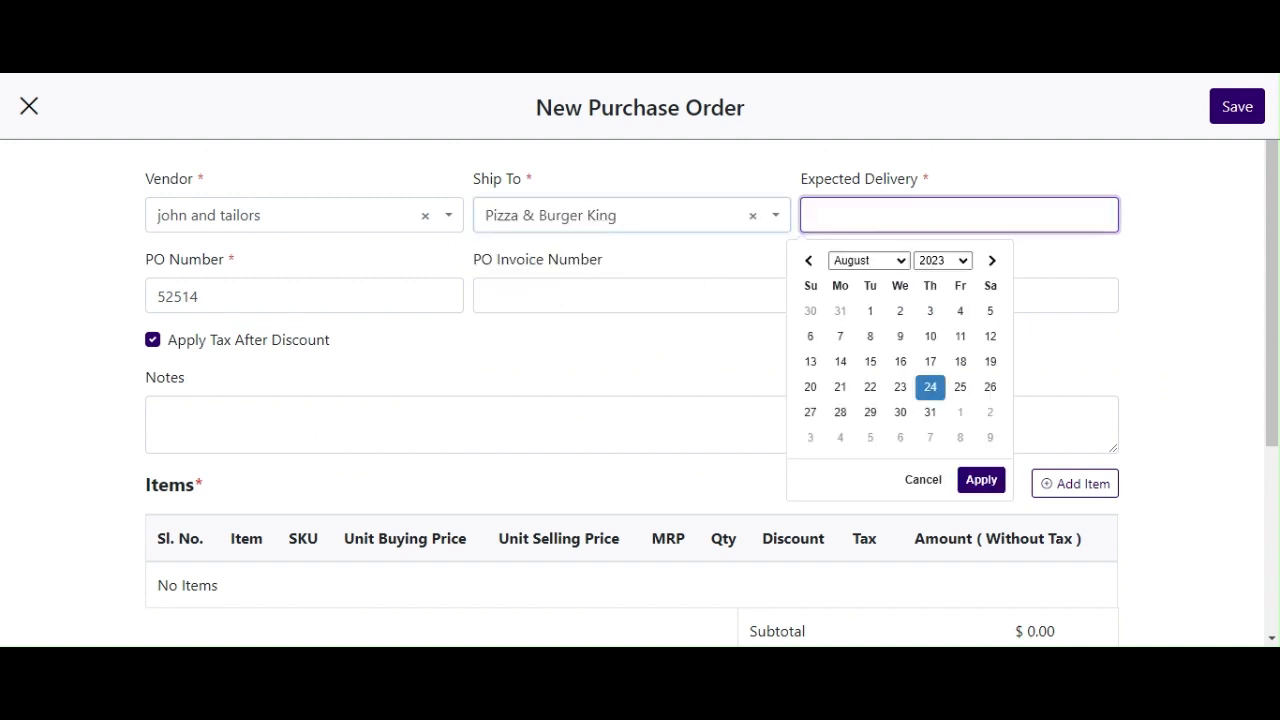
pyautogui.click(961, 396)
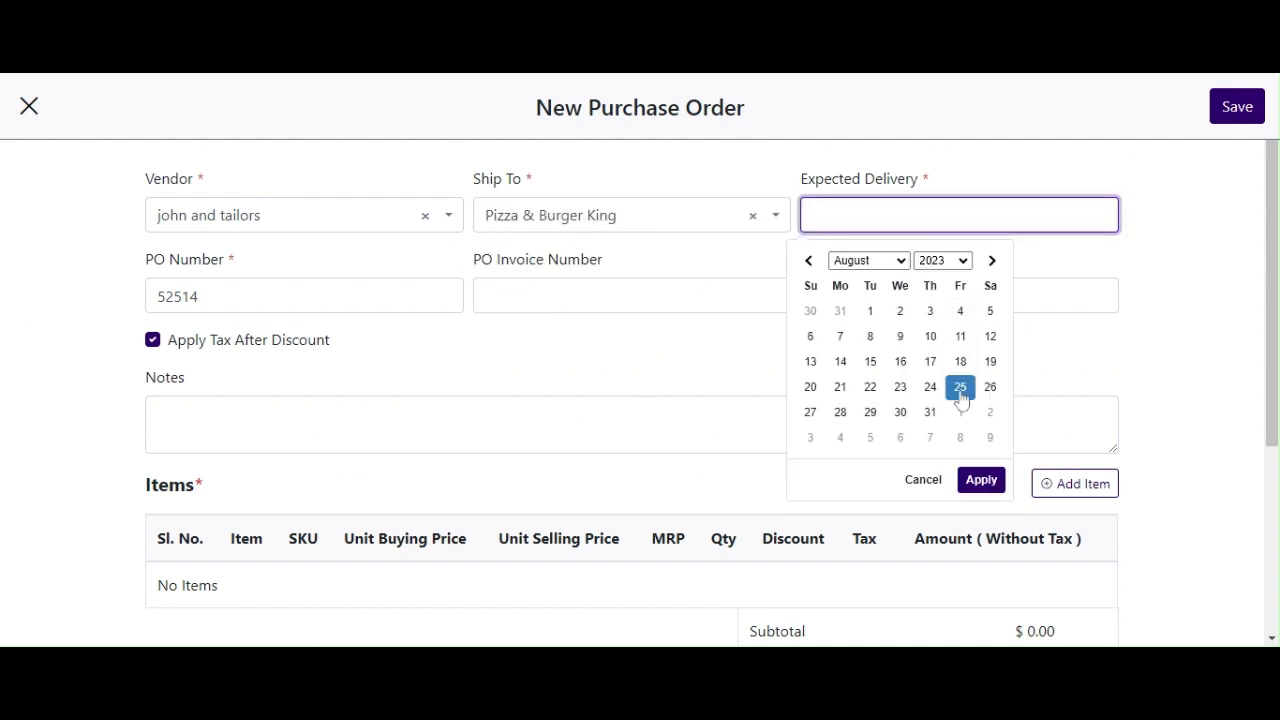
pyautogui.click(981, 481)
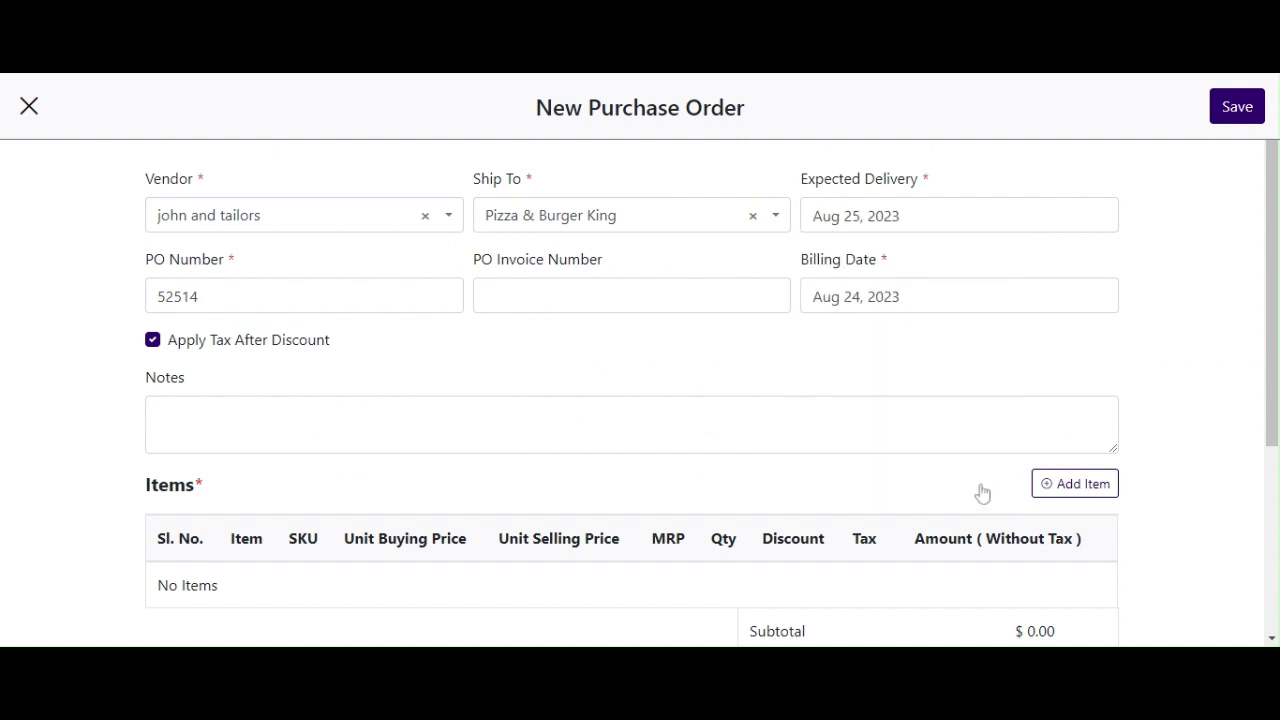
pyautogui.click(505, 295)
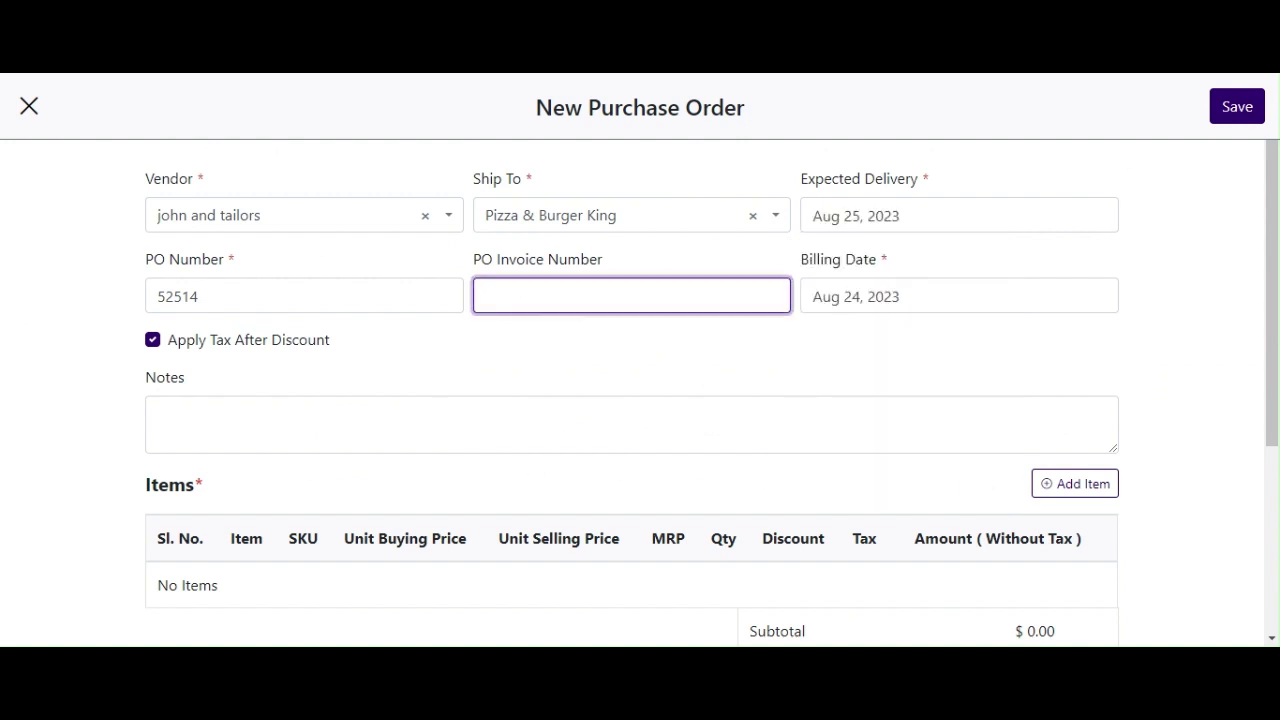
pyautogui.write('001')
# Enter the order note "here you can add any notes" and open the form for adding items.
pyautogui.click(488, 418)
pyautogui.scroll(-2, 488, 418)
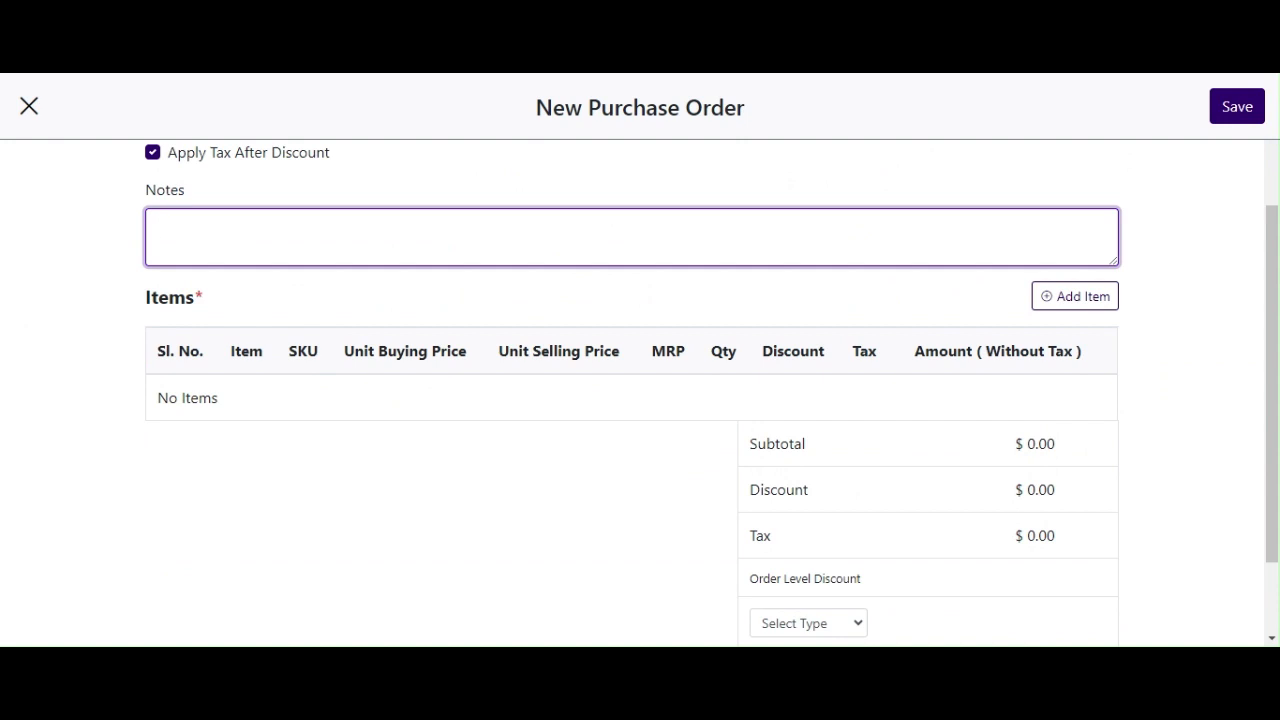
pyautogui.write('here you can add any notes')
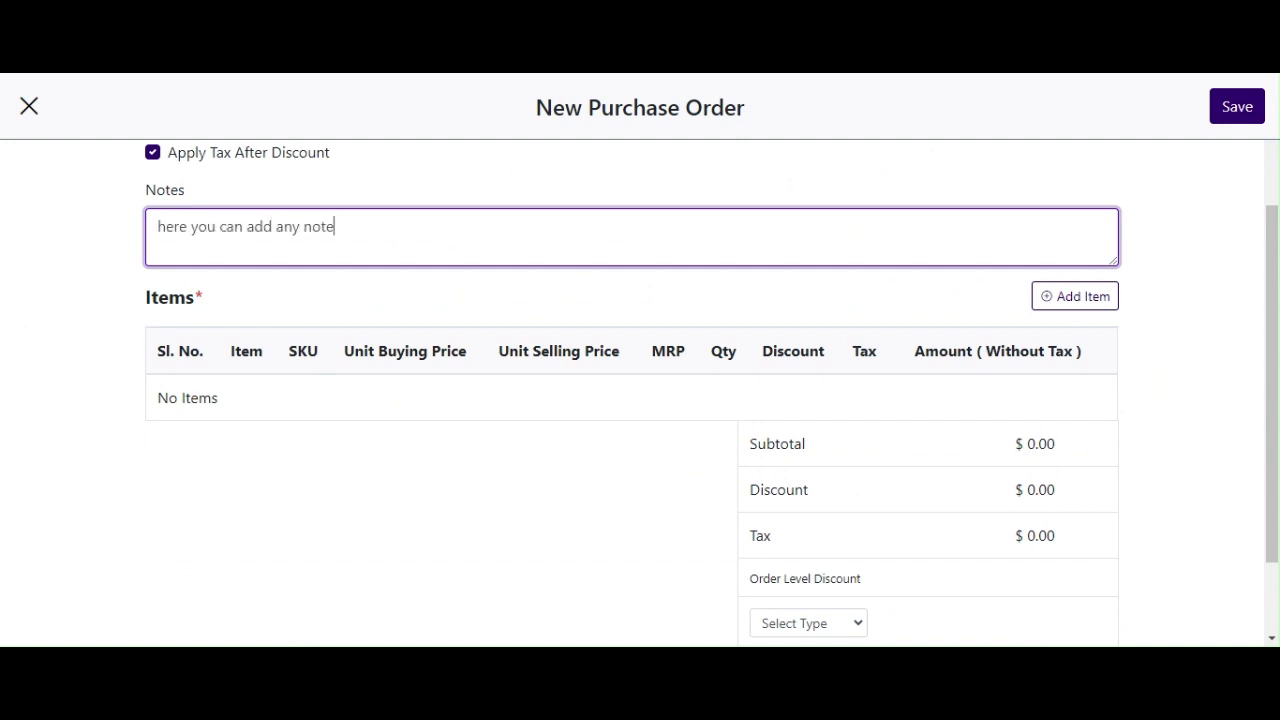
pyautogui.click(1058, 306)
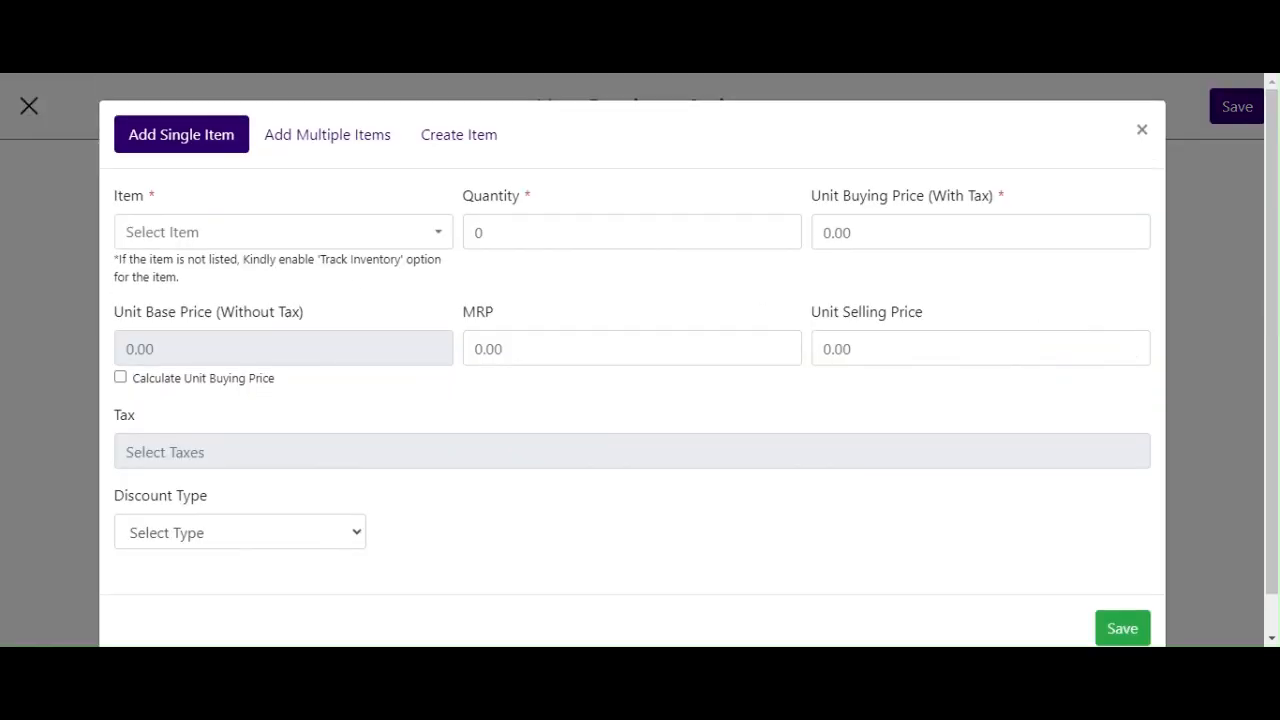
pyautogui.click(292, 236)
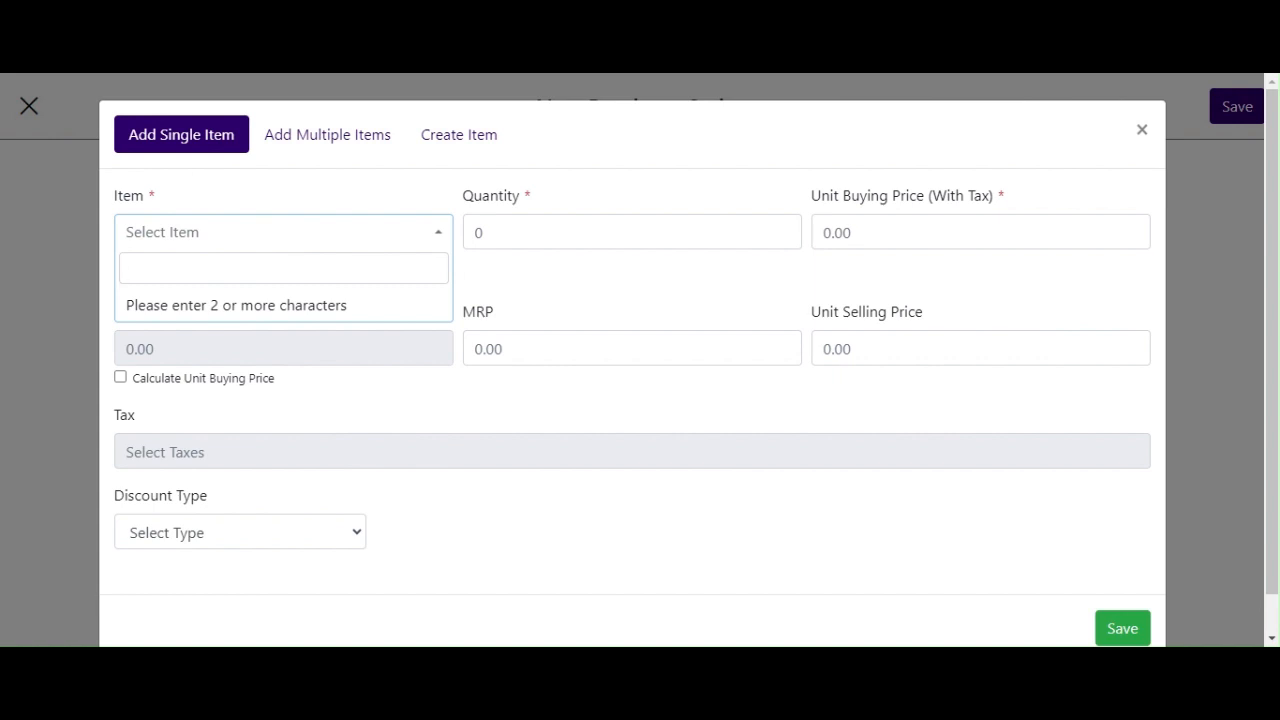
pyautogui.write('ta')
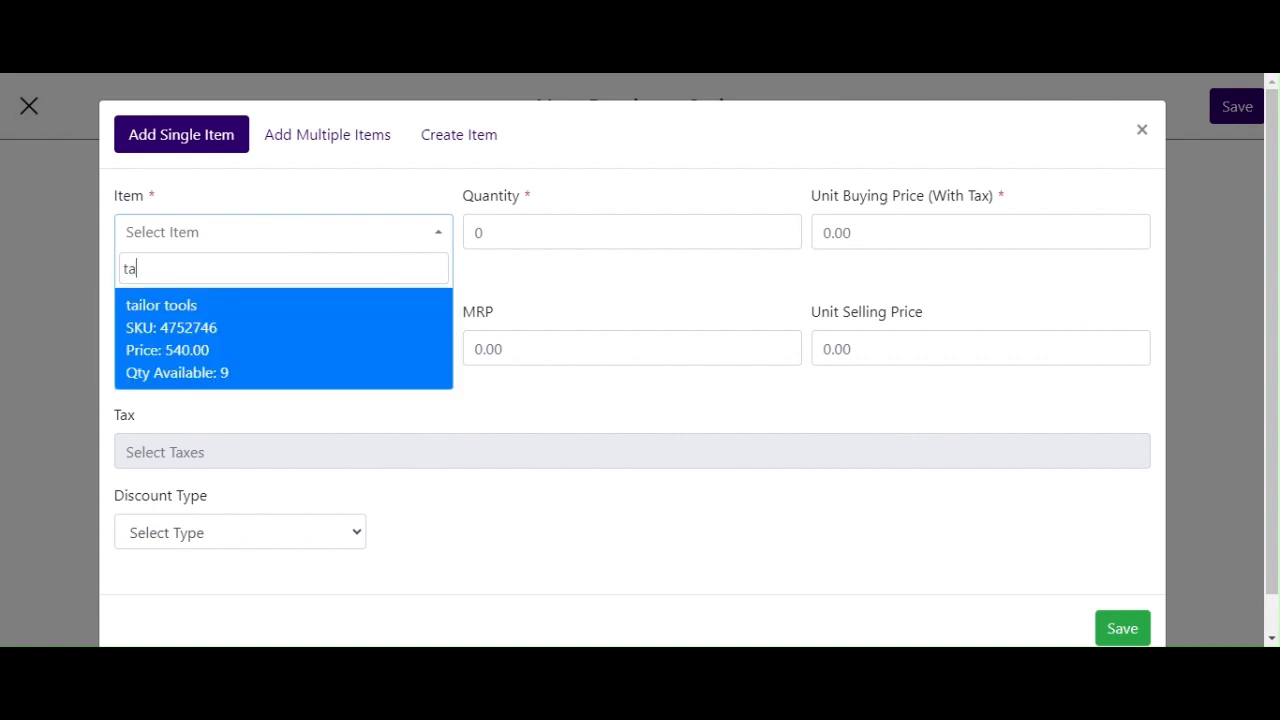
pyautogui.click(203, 343)
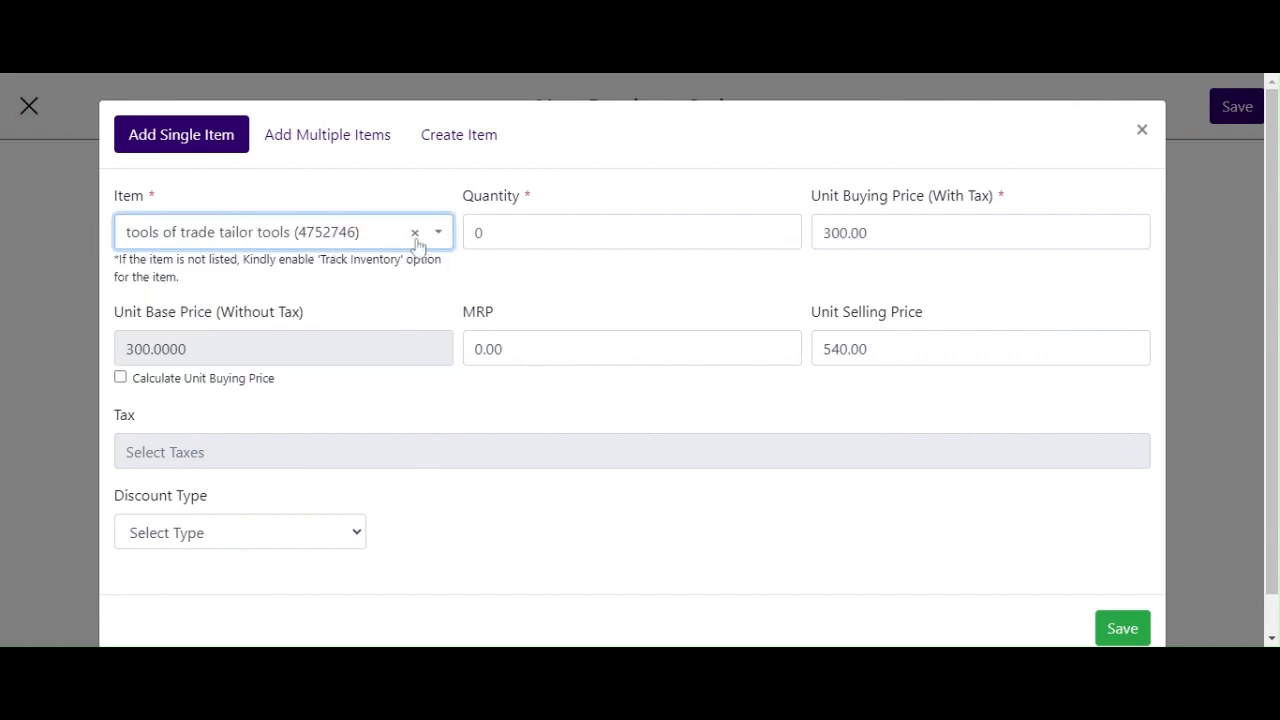
pyautogui.click(783, 232)
pyautogui.write('12')
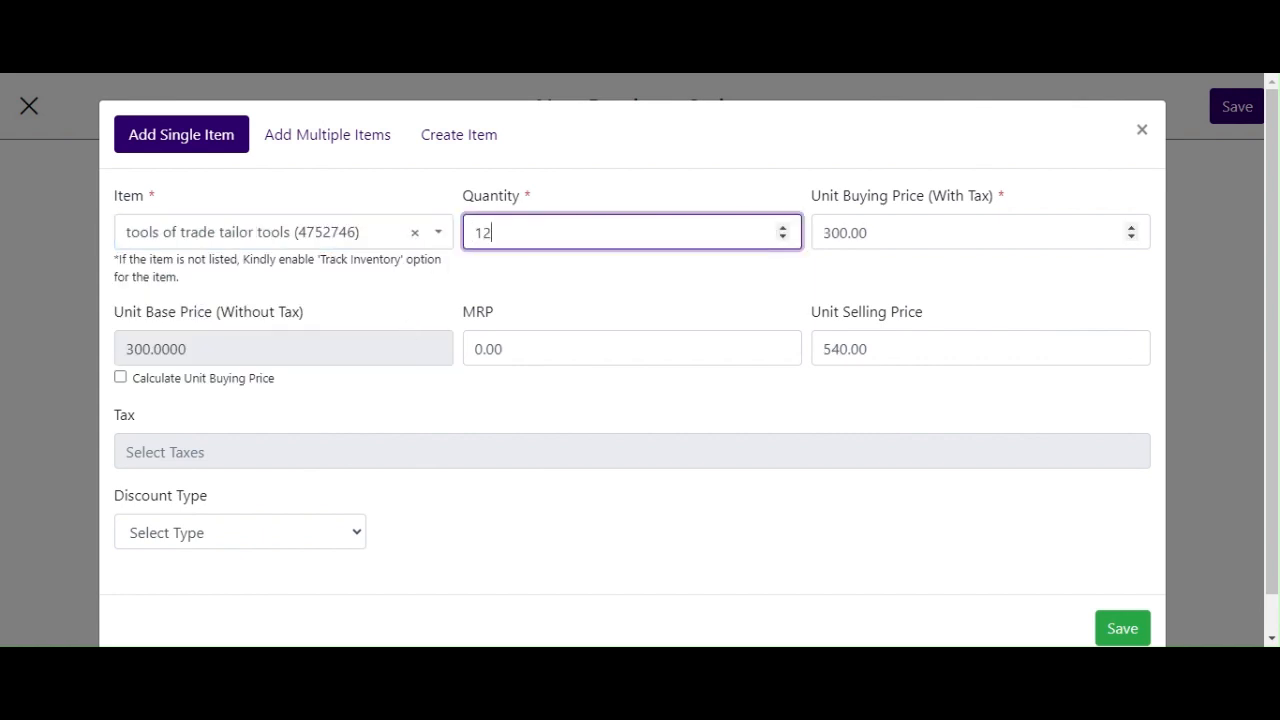
pyautogui.click(335, 545)
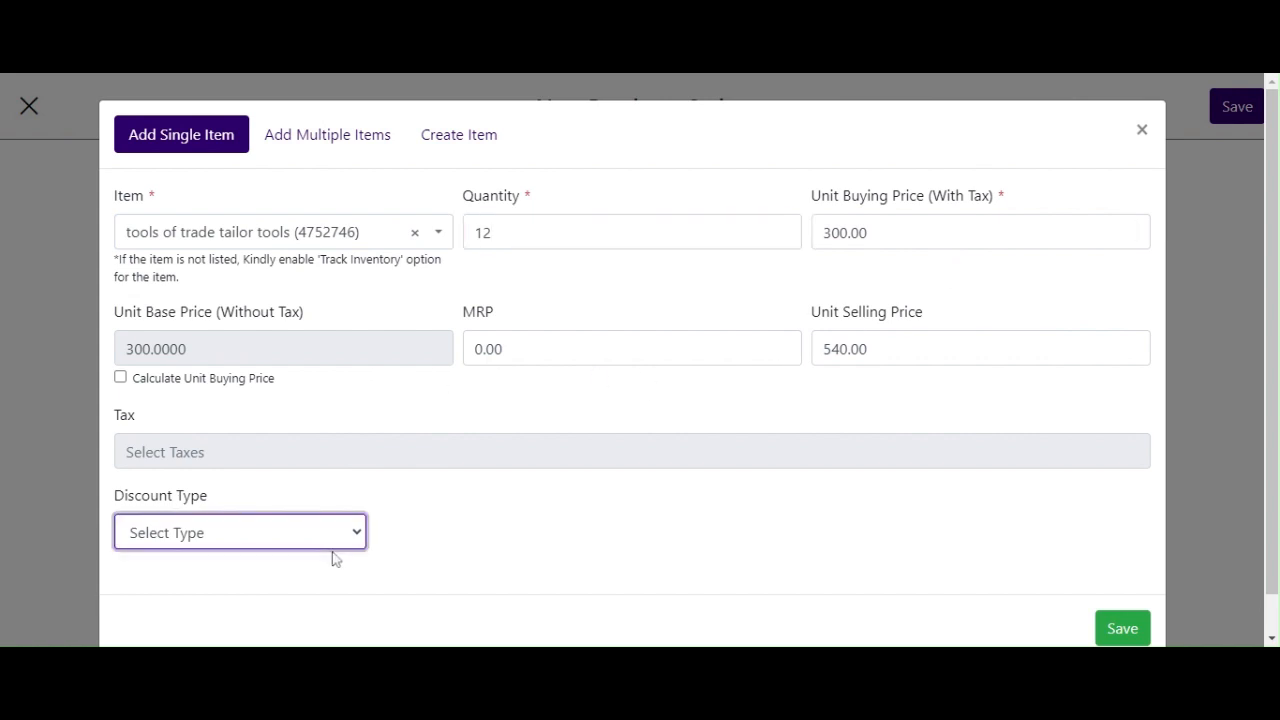
pyautogui.click(430, 506)
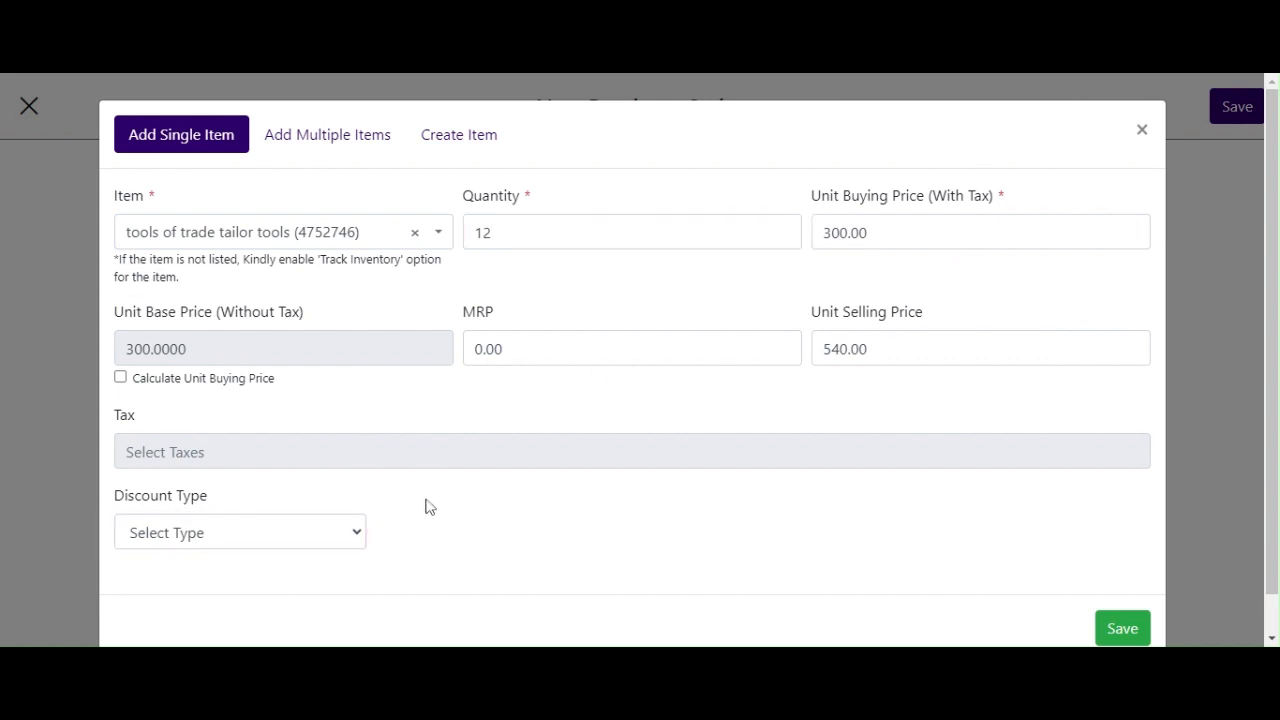
# Switch to adding multiple items and filter the item list by the selected vendor.
pyautogui.click(304, 150)
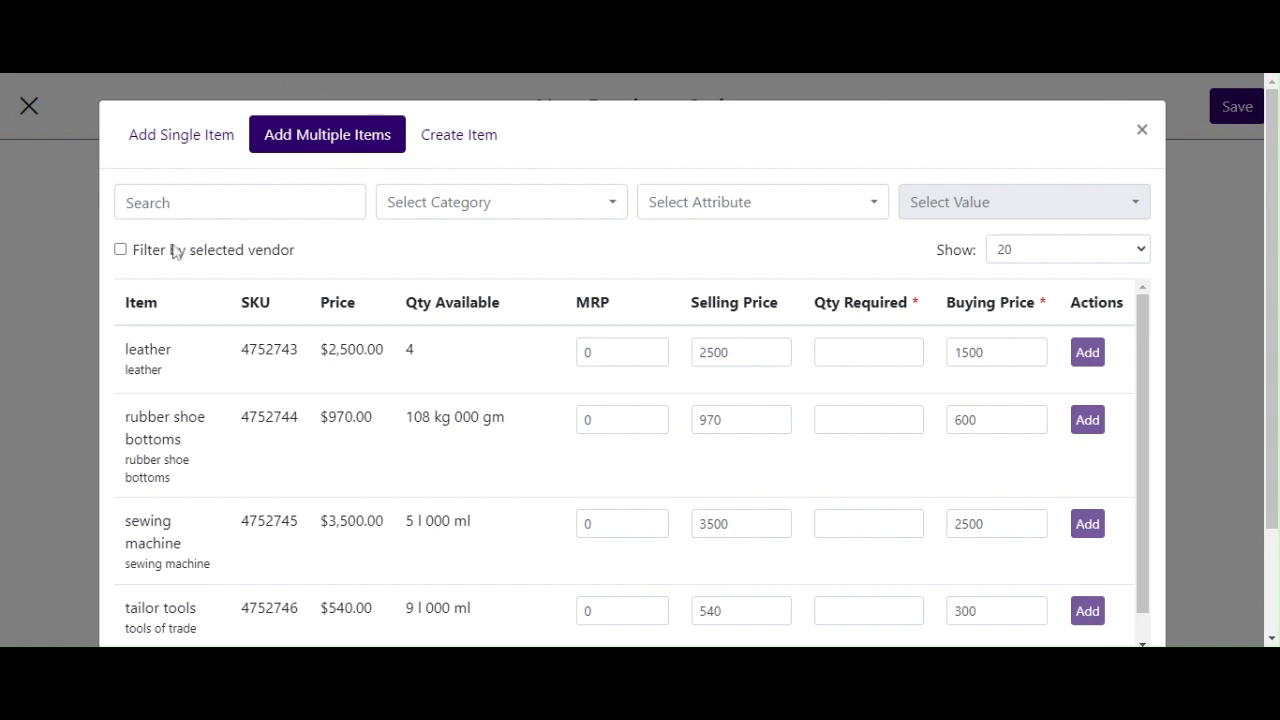
pyautogui.click(122, 251)
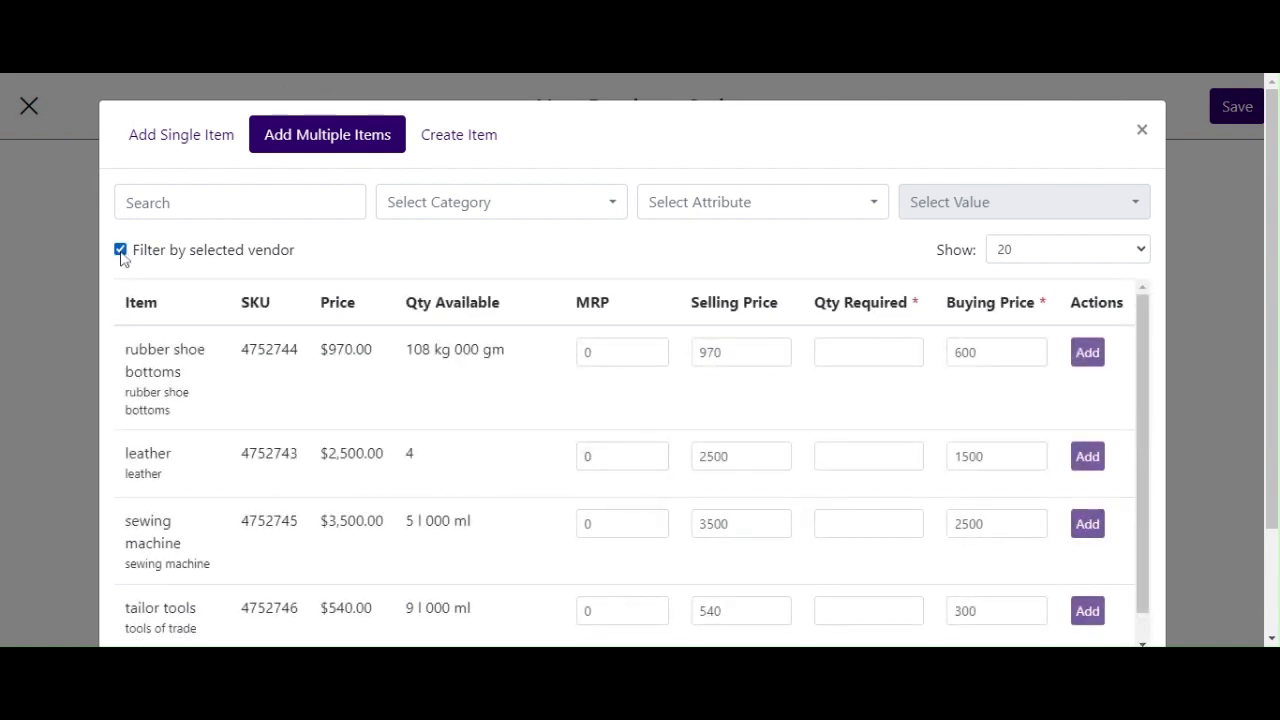
pyautogui.scroll(-1, 517, 277)
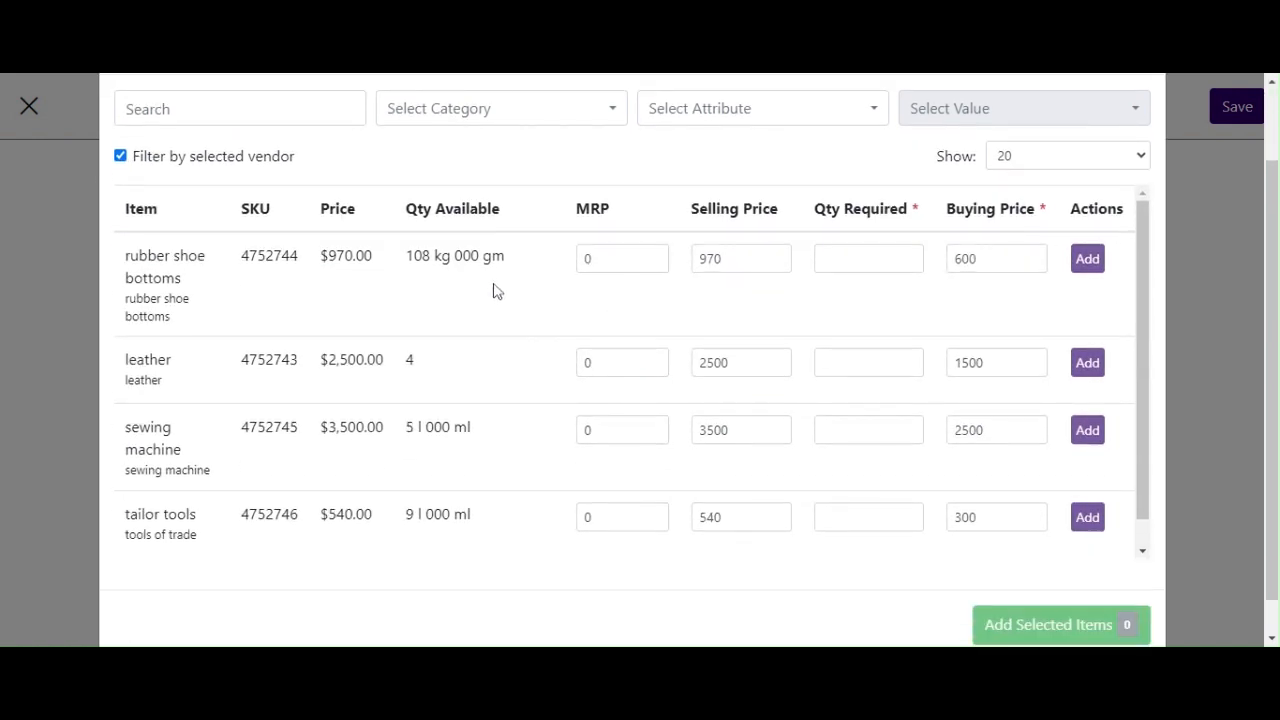
pyautogui.scroll(1, 435, 302)
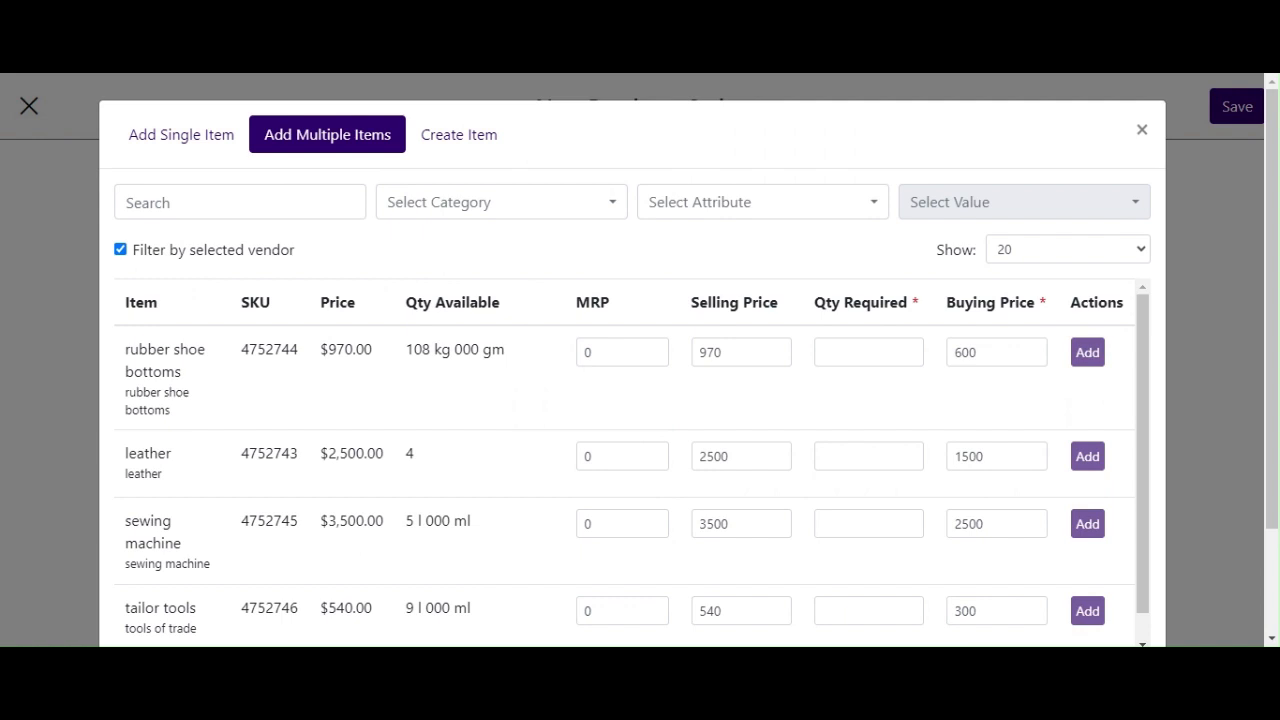
pyautogui.scroll(-1, 477, 323)
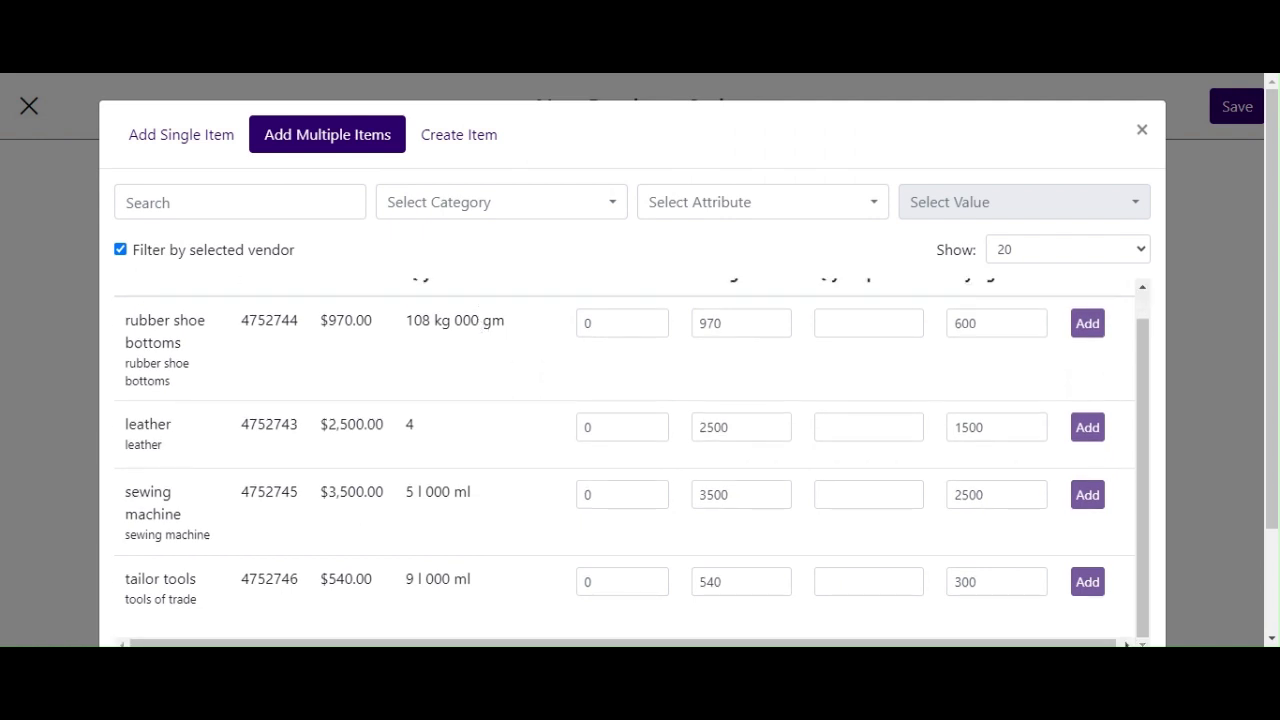
pyautogui.scroll(1, 477, 323)
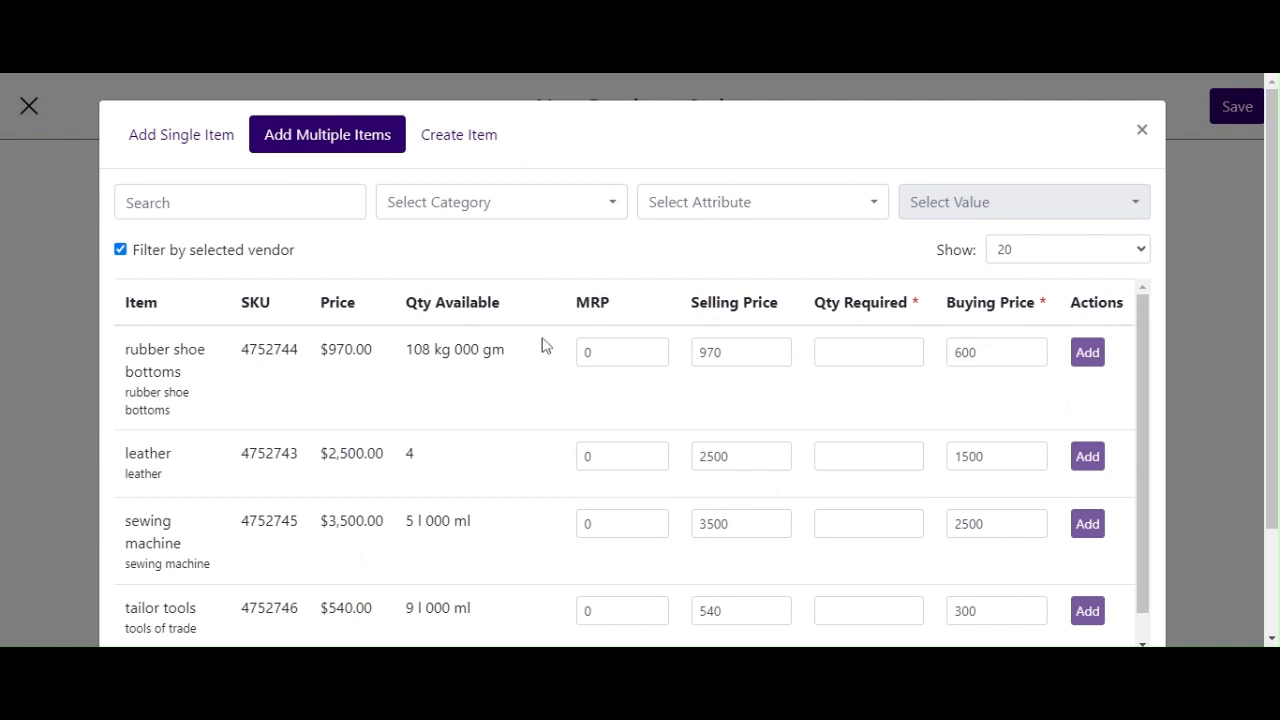
# Set the required quantity to 1 for rubber shoe bottoms, leather, sewing machine and tailor tools.
pyautogui.click(903, 352)
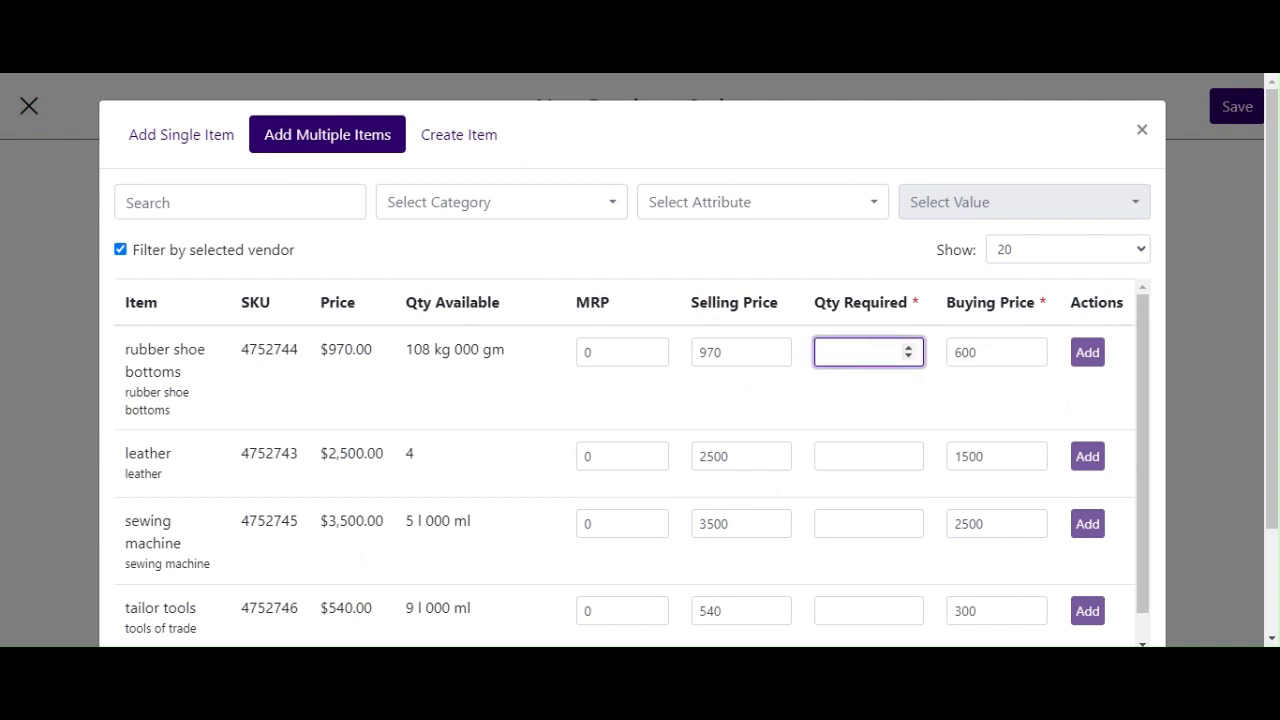
pyautogui.write('1')
pyautogui.scroll(-1, 857, 440)
pyautogui.click(850, 427)
pyautogui.write('1')
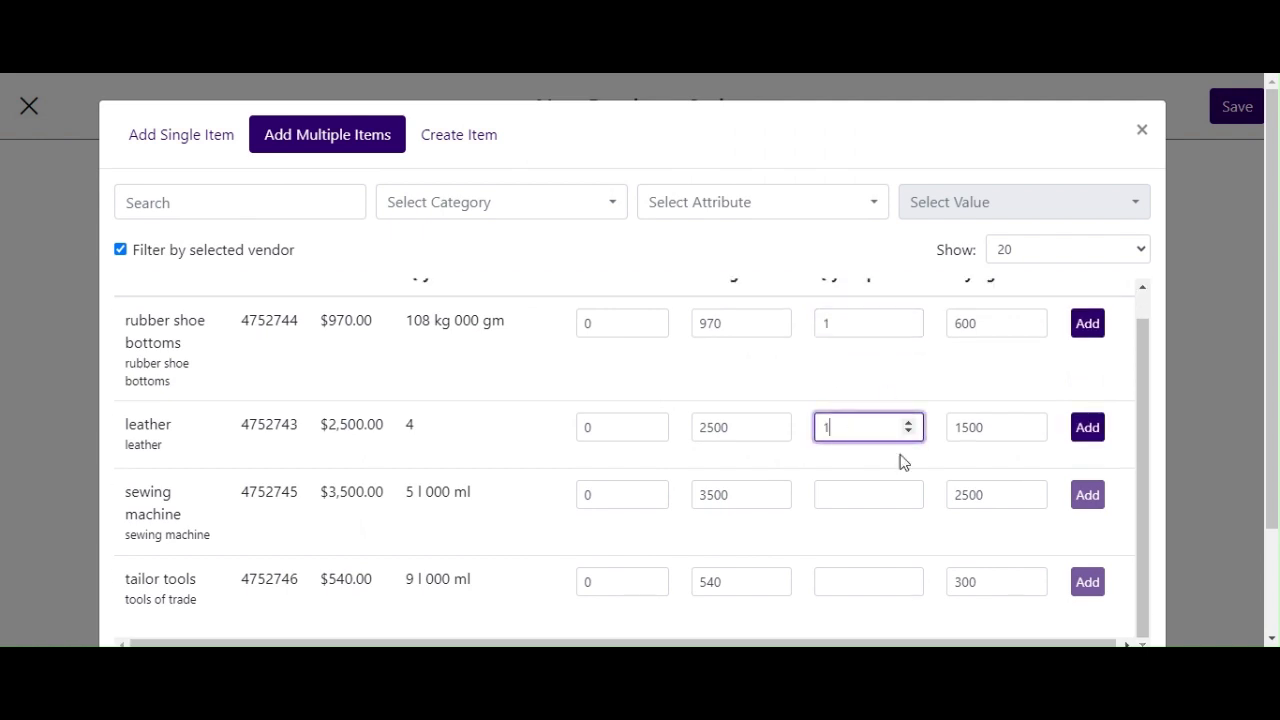
pyautogui.click(878, 494)
pyautogui.write('1')
pyautogui.click(860, 582)
pyautogui.write('1')
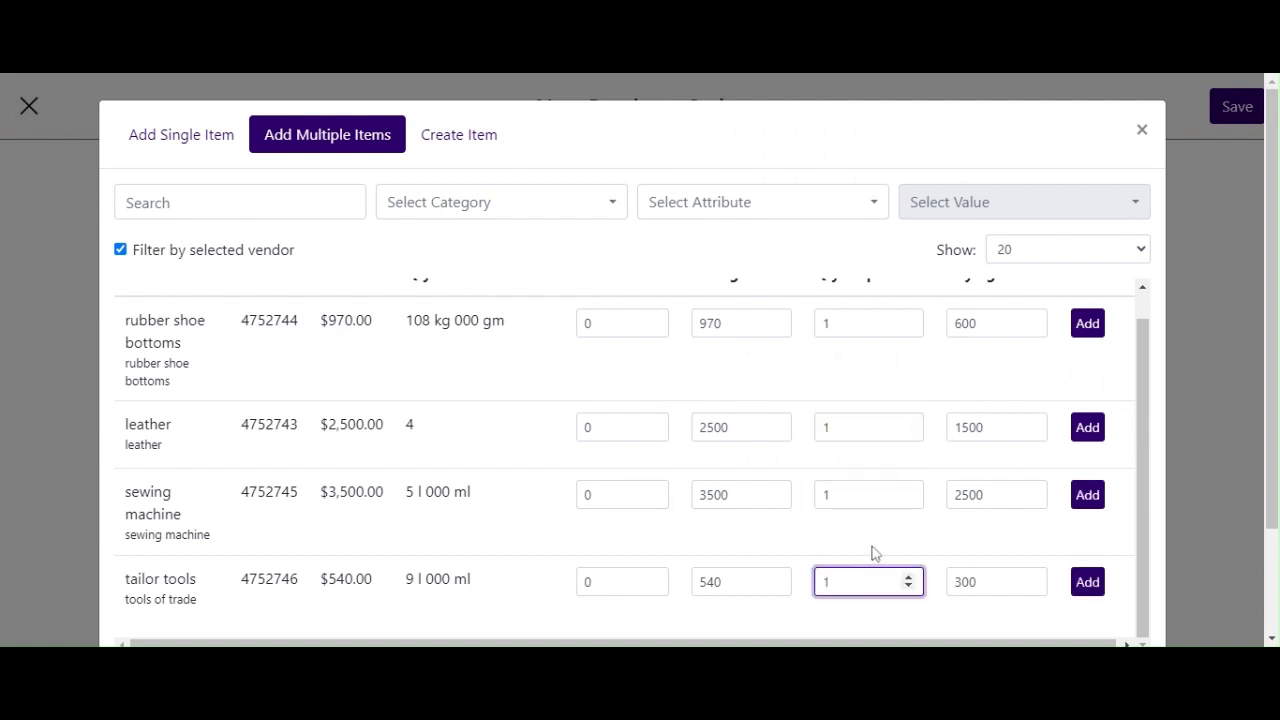
pyautogui.scroll(1, 868, 547)
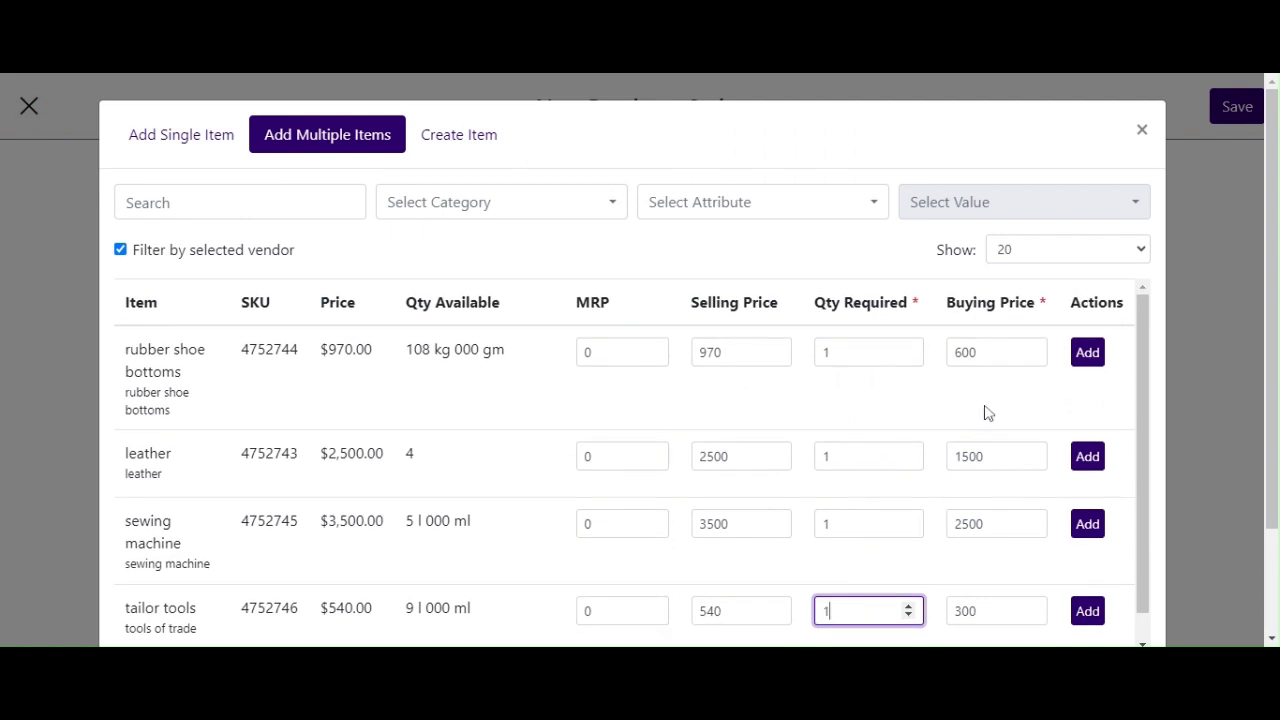
# Select rubber shoe bottoms, leather, sewing machine and tailor tools and add them to the purchase order.
pyautogui.click(1087, 354)
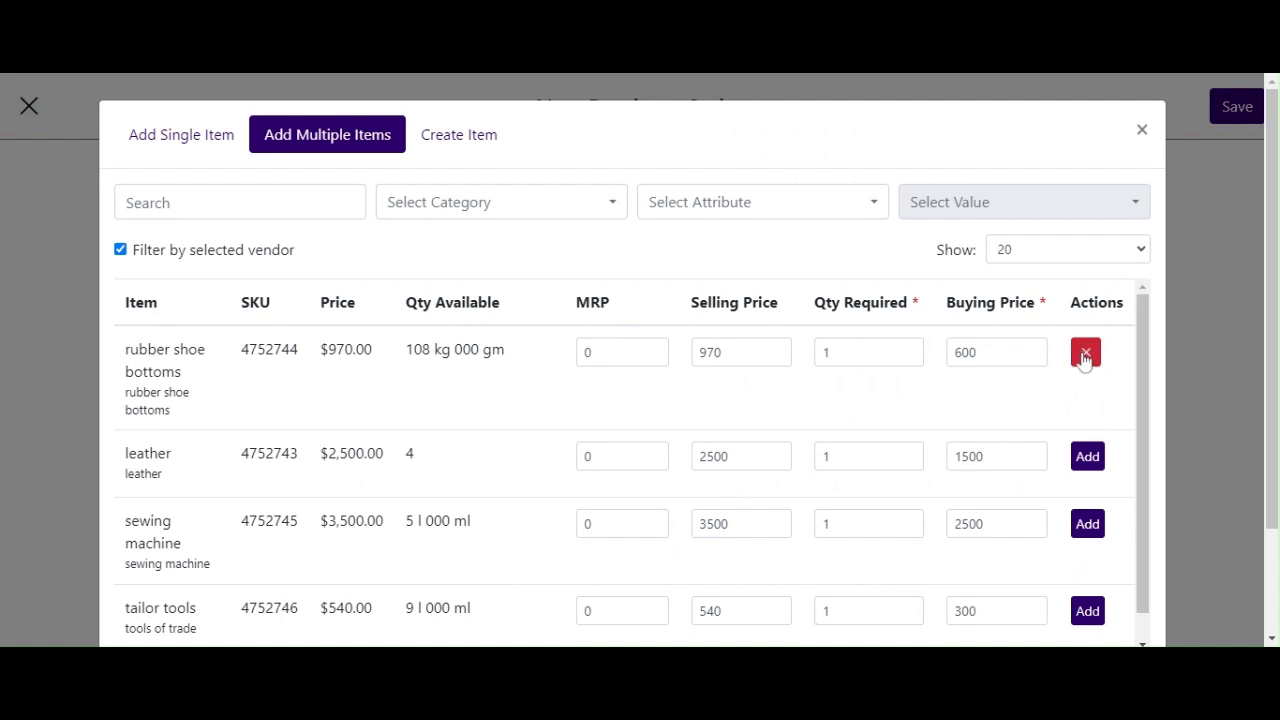
pyautogui.click(1087, 460)
pyautogui.click(1088, 523)
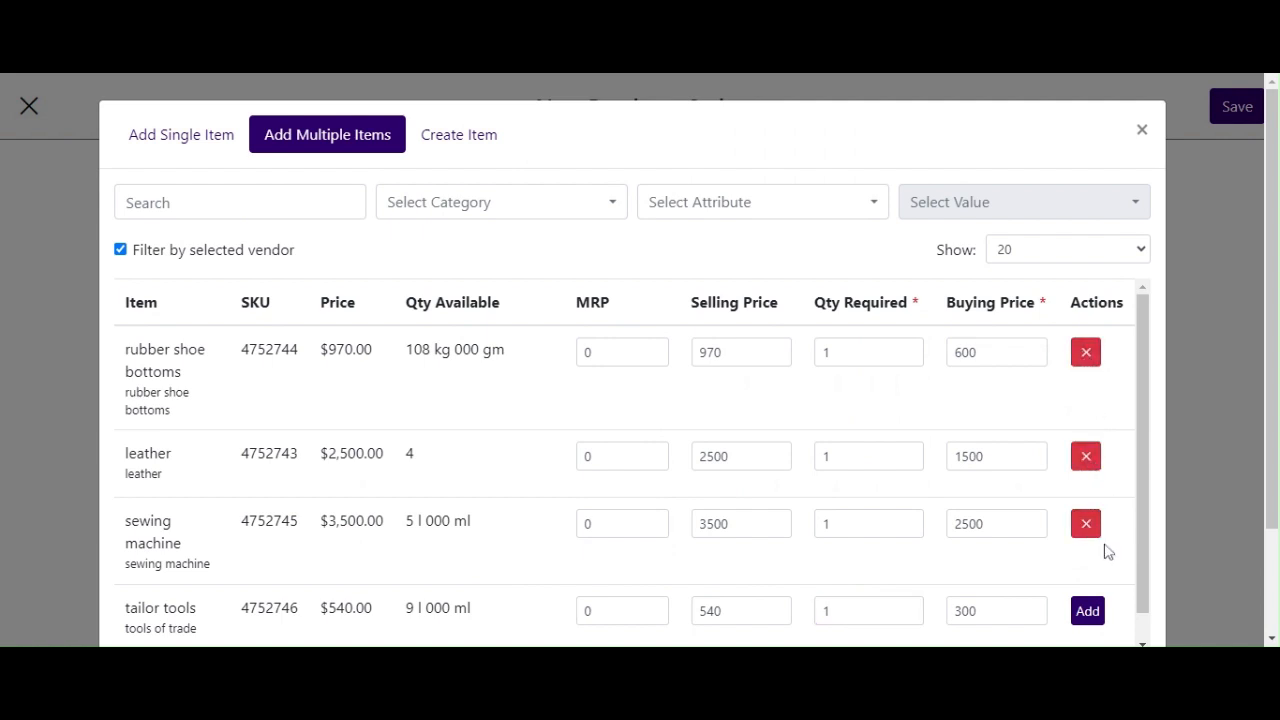
pyautogui.scroll(-1, 1103, 546)
pyautogui.click(1090, 584)
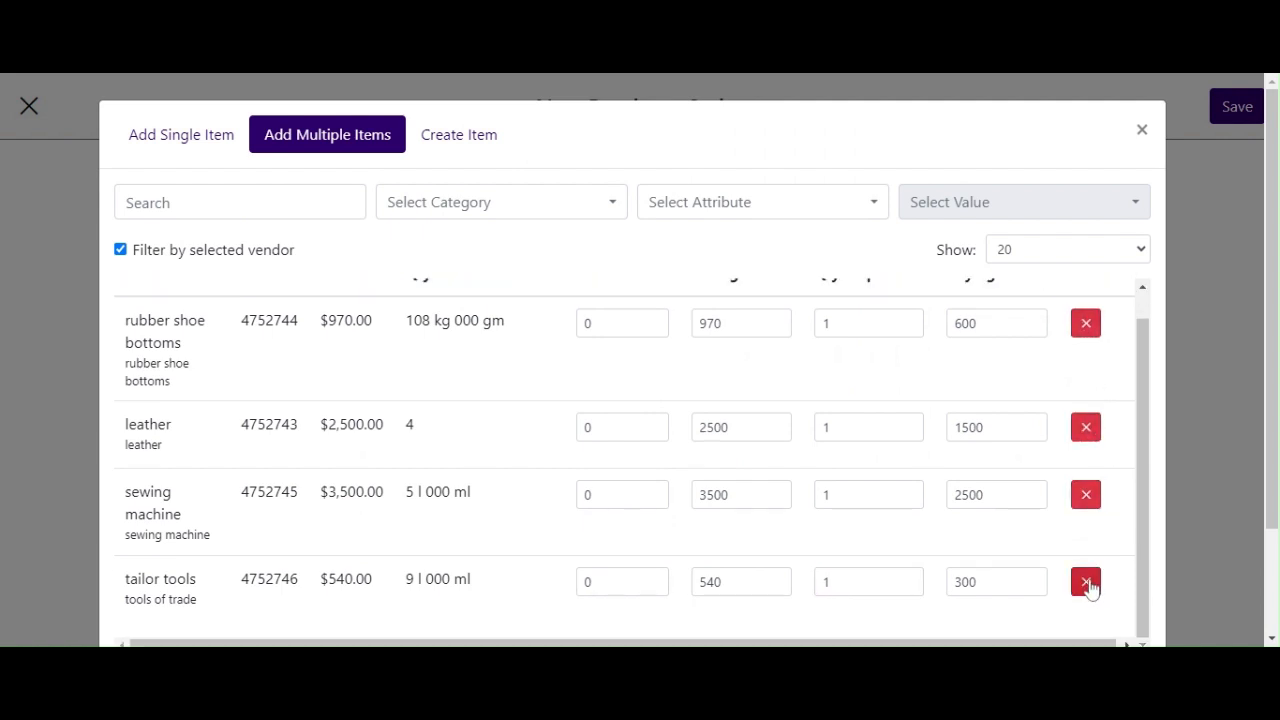
pyautogui.scroll(-1, 1030, 580)
pyautogui.scroll(-1, 1008, 580)
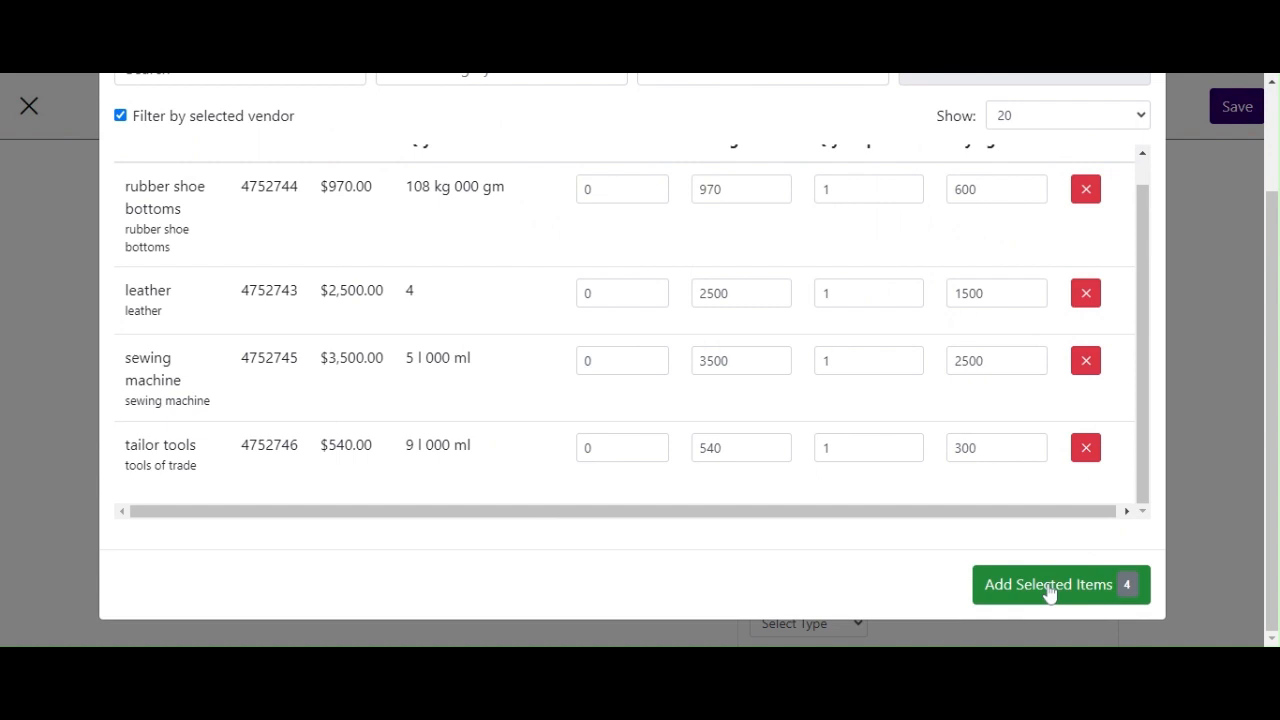
pyautogui.click(1049, 594)
pyautogui.scroll(-1, 700, 550)
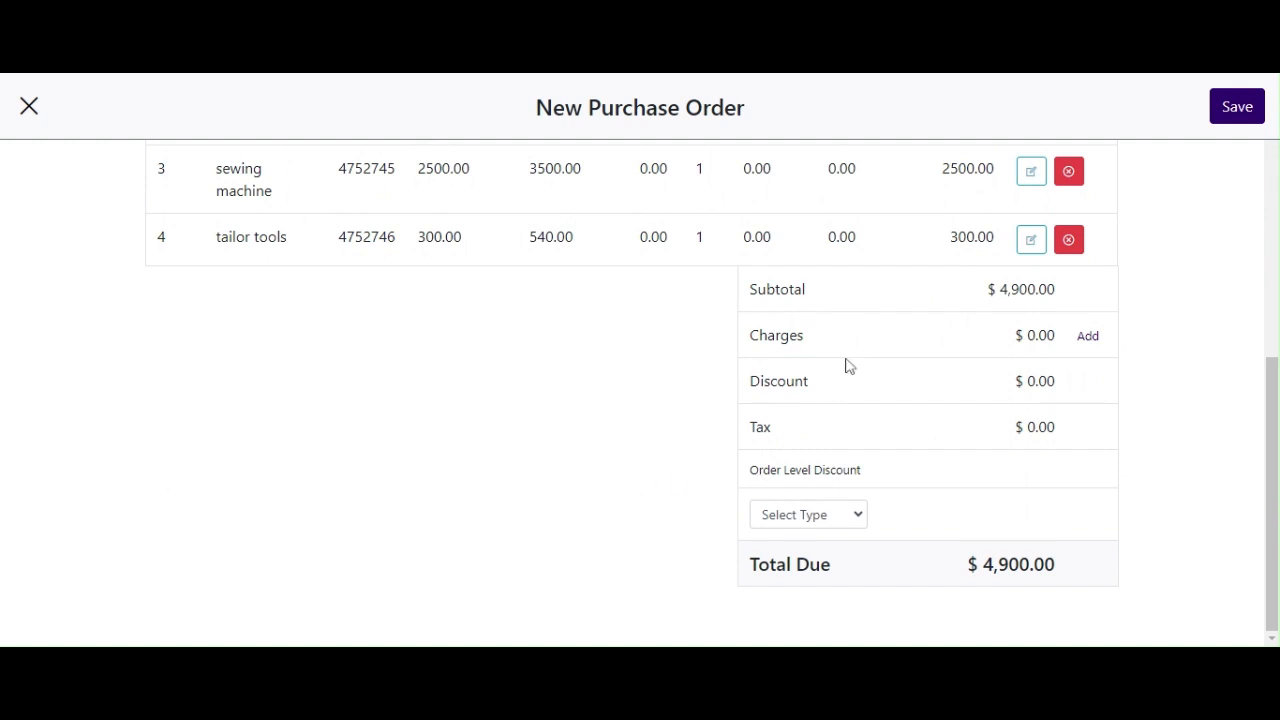
# Save the new purchase order and approve it, confirming the status change.
pyautogui.click(1234, 116)
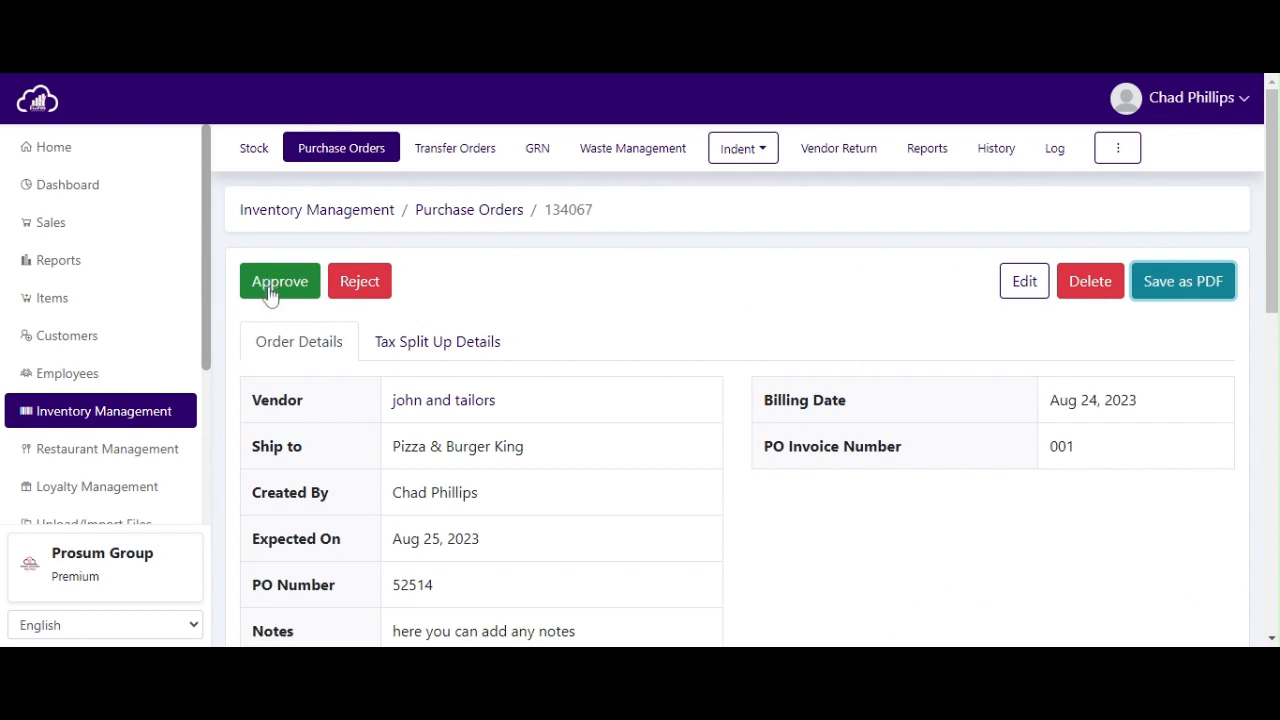
pyautogui.click(270, 293)
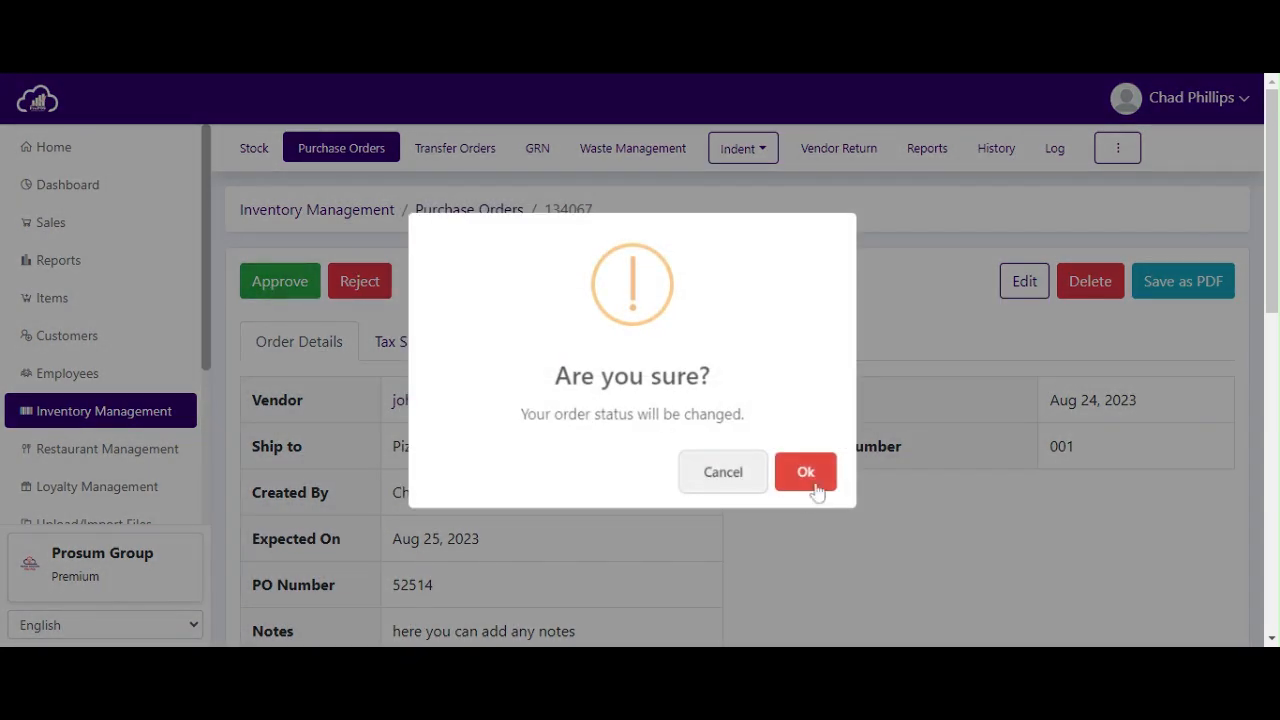
pyautogui.click(810, 480)
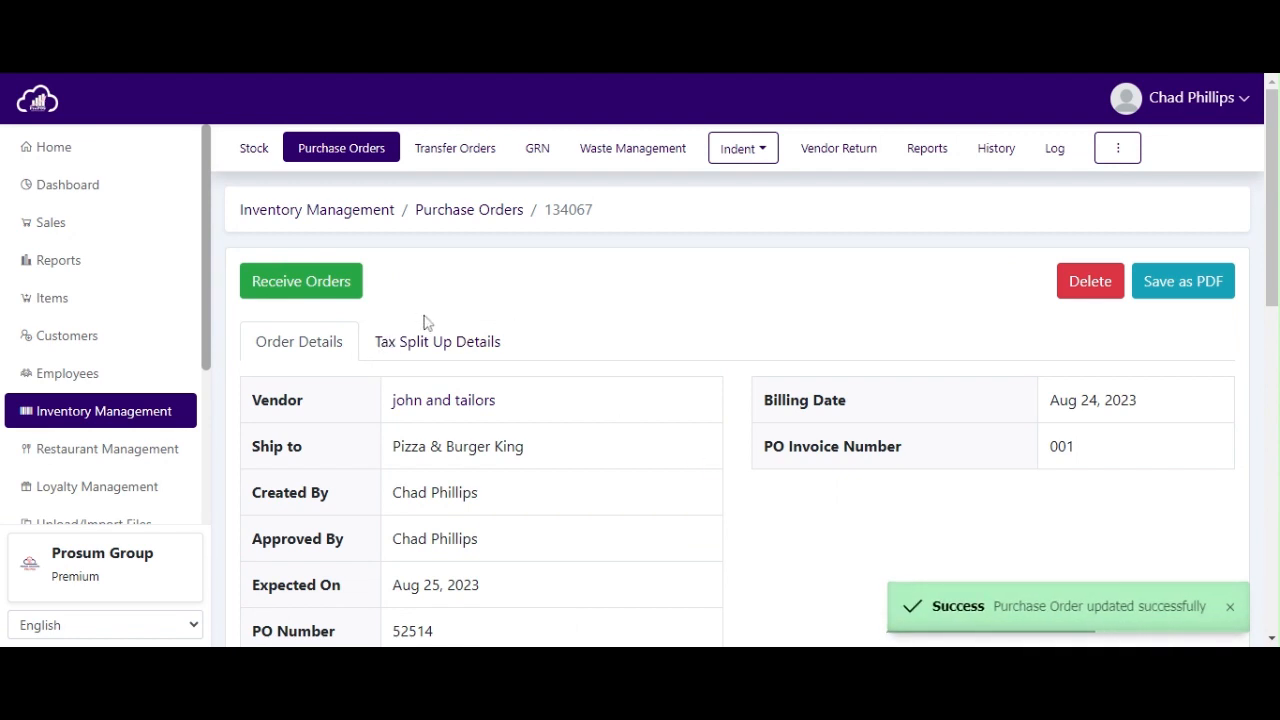
# Open the form for receiving the items of the approved purchase order.
pyautogui.scroll(-1, 493, 310)
pyautogui.scroll(1, 493, 310)
pyautogui.scroll(-1, 491, 312)
pyautogui.scroll(1, 729, 446)
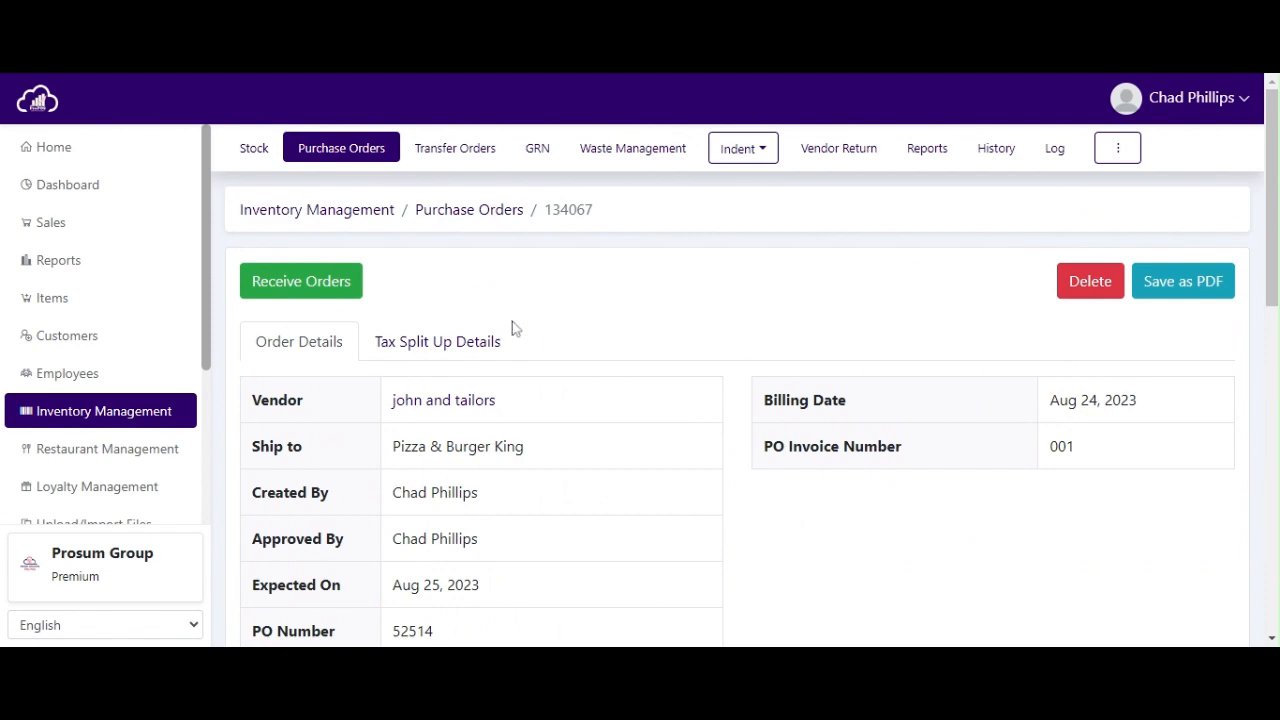
pyautogui.click(313, 288)
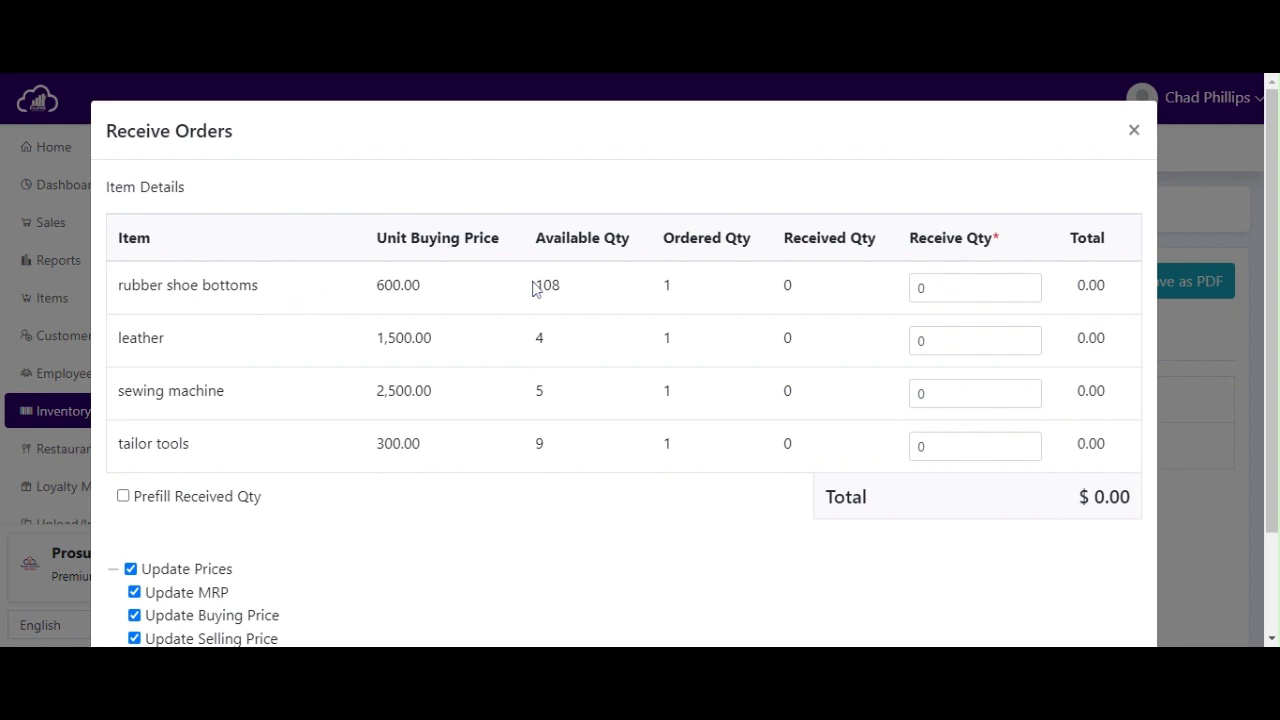
pyautogui.scroll(-1, 533, 289)
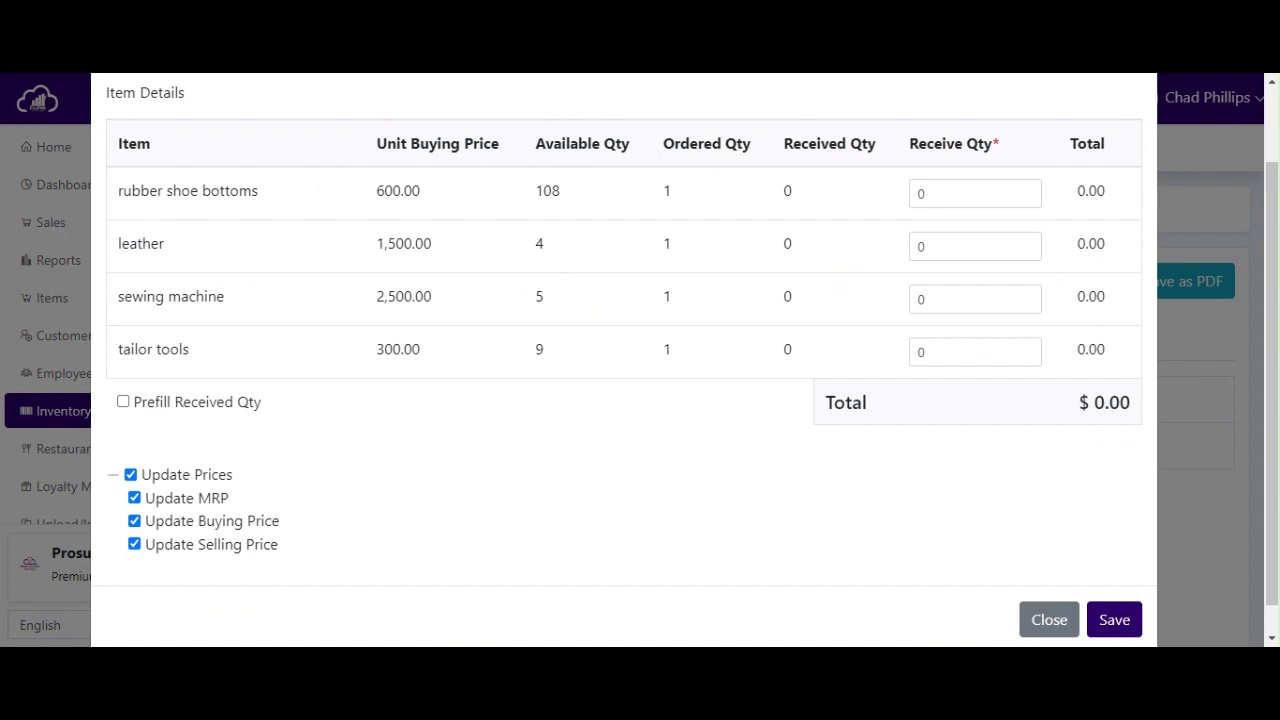
# Try prefilling the received quantities, turn the prefill off, and set the receive quantity of rubber shoe bottoms to 1.
pyautogui.click(124, 403)
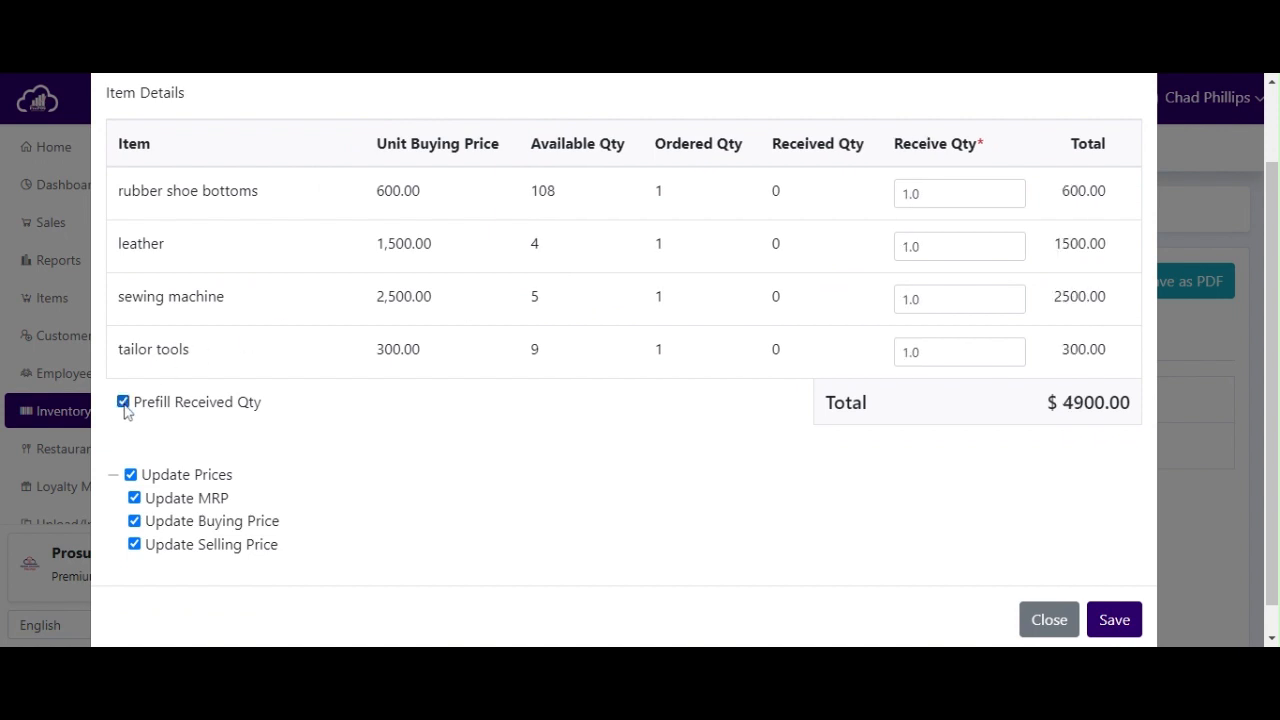
pyautogui.click(123, 402)
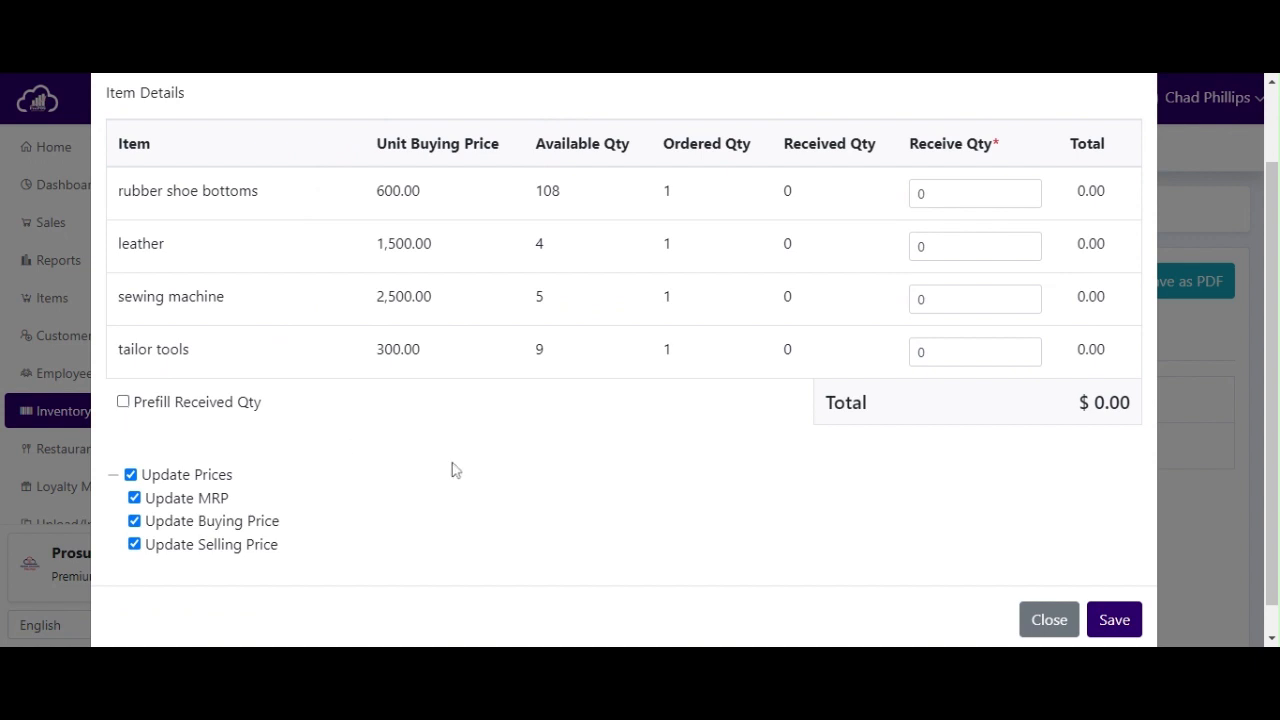
pyautogui.click(1024, 193)
pyautogui.write('1')
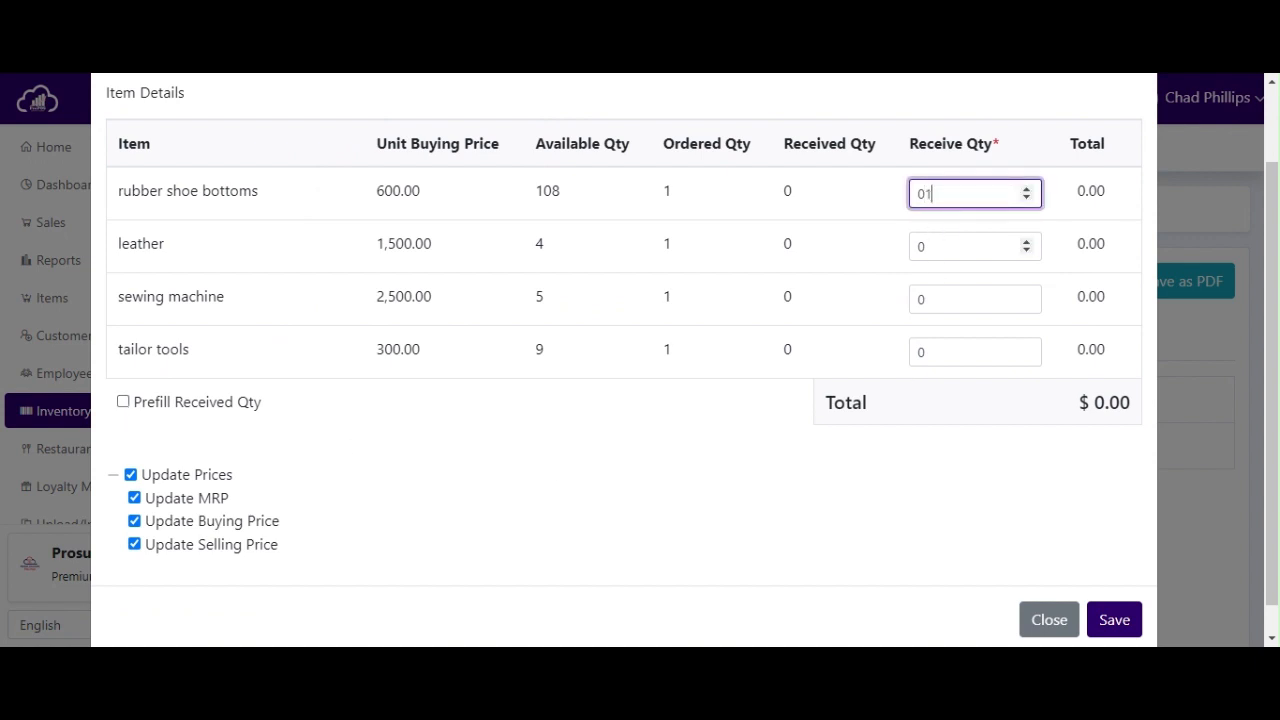
pyautogui.press('BackSpace')
pyautogui.press('BackSpace')
pyautogui.write('1')
pyautogui.click(962, 247)
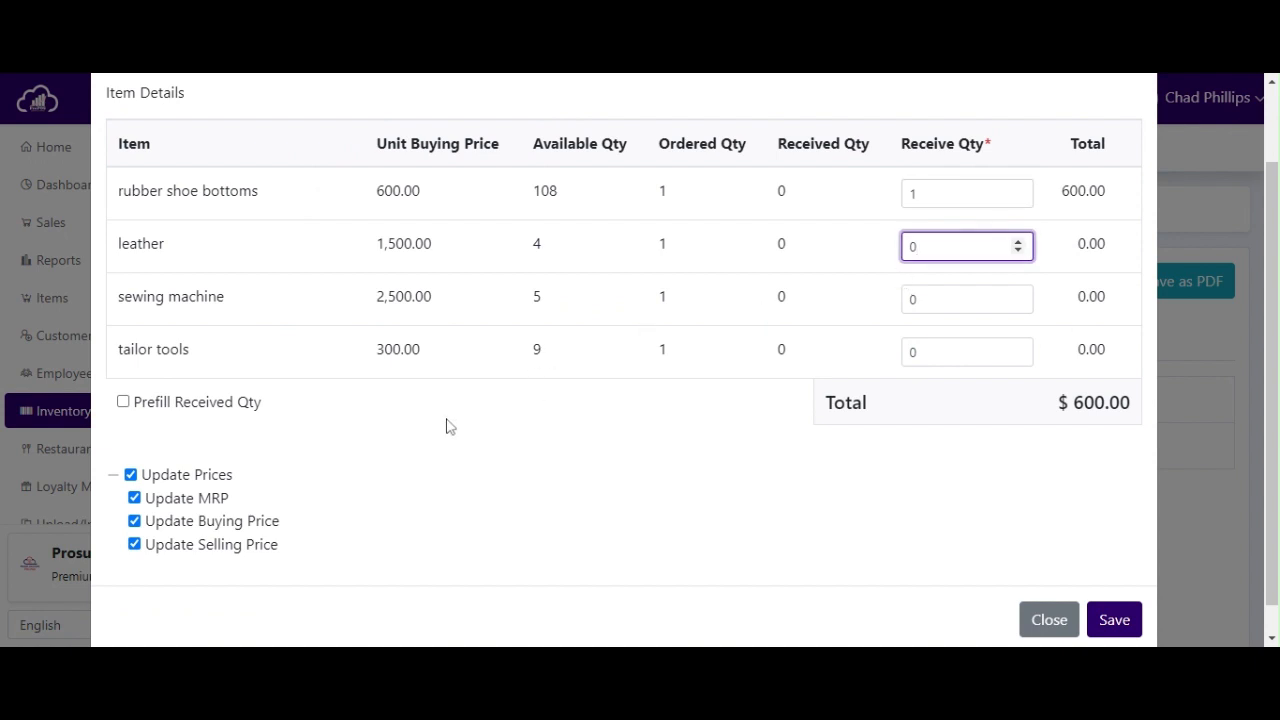
# Prefill the received quantities for all four ordered items and save the receipt.
pyautogui.click(123, 403)
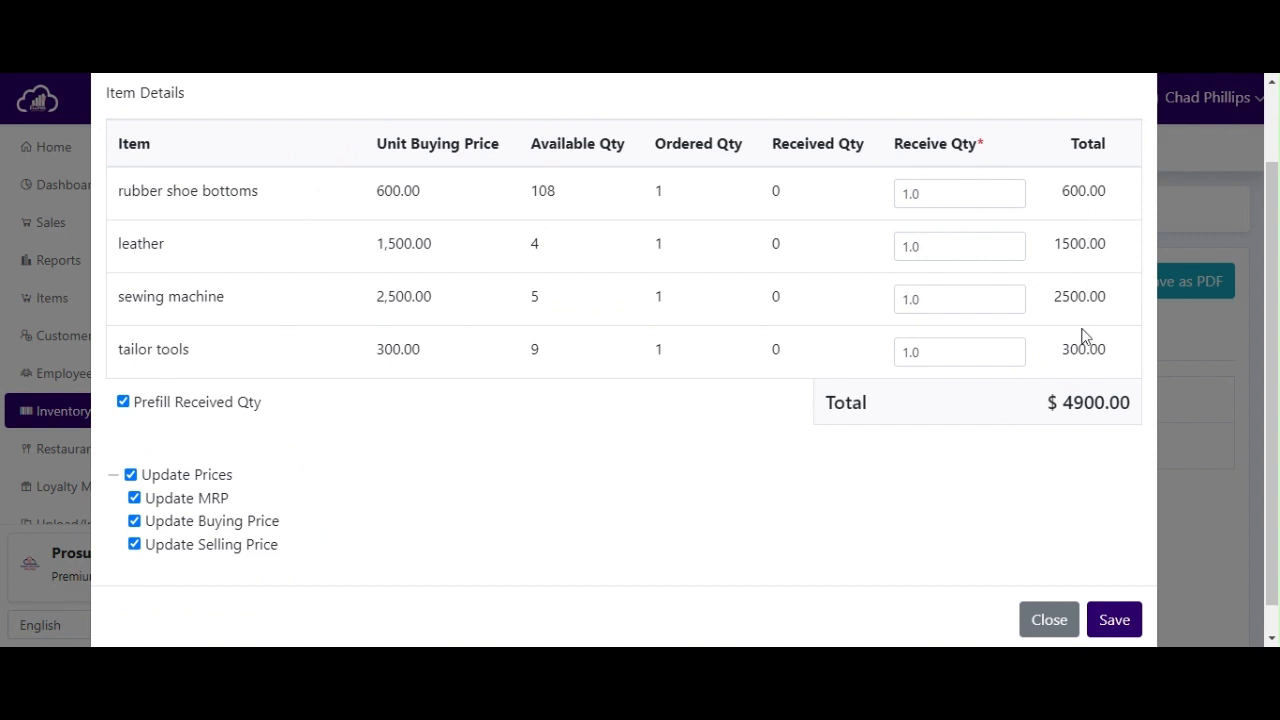
pyautogui.click(1114, 624)
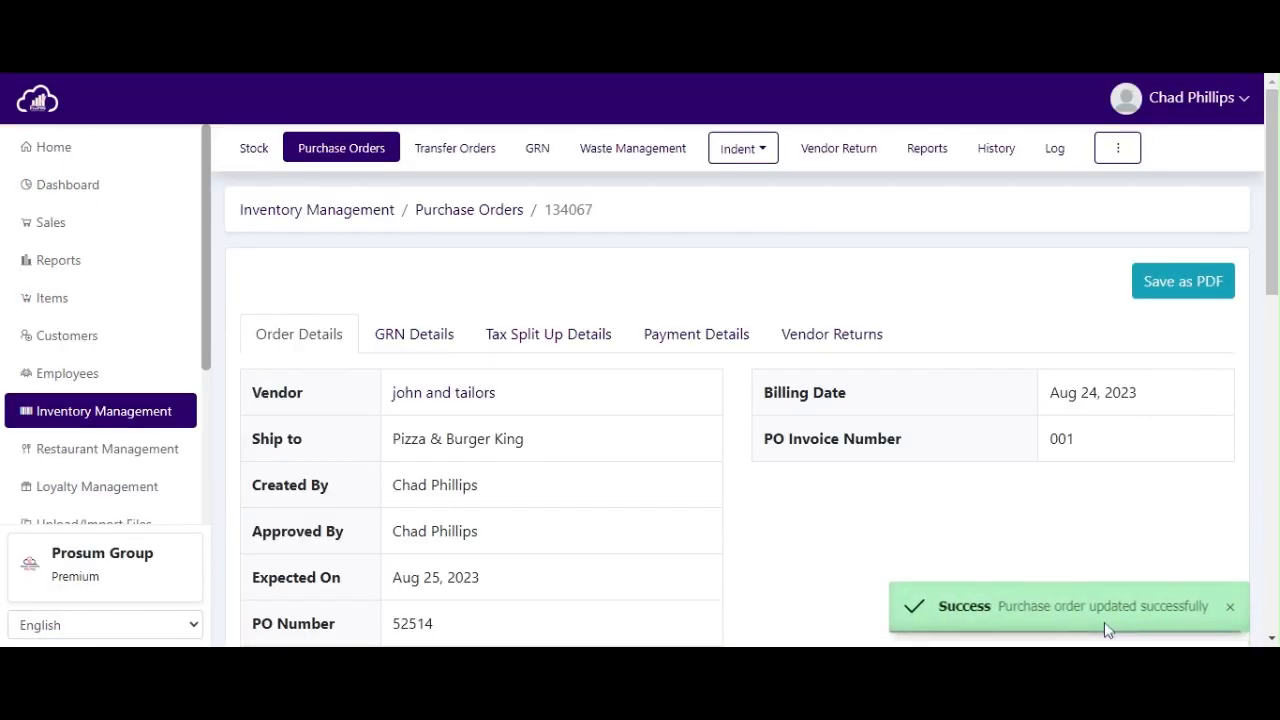
# Review the received purchase order's details and the ordered and received quantities in its item list.
pyautogui.scroll(-3, 963, 519)
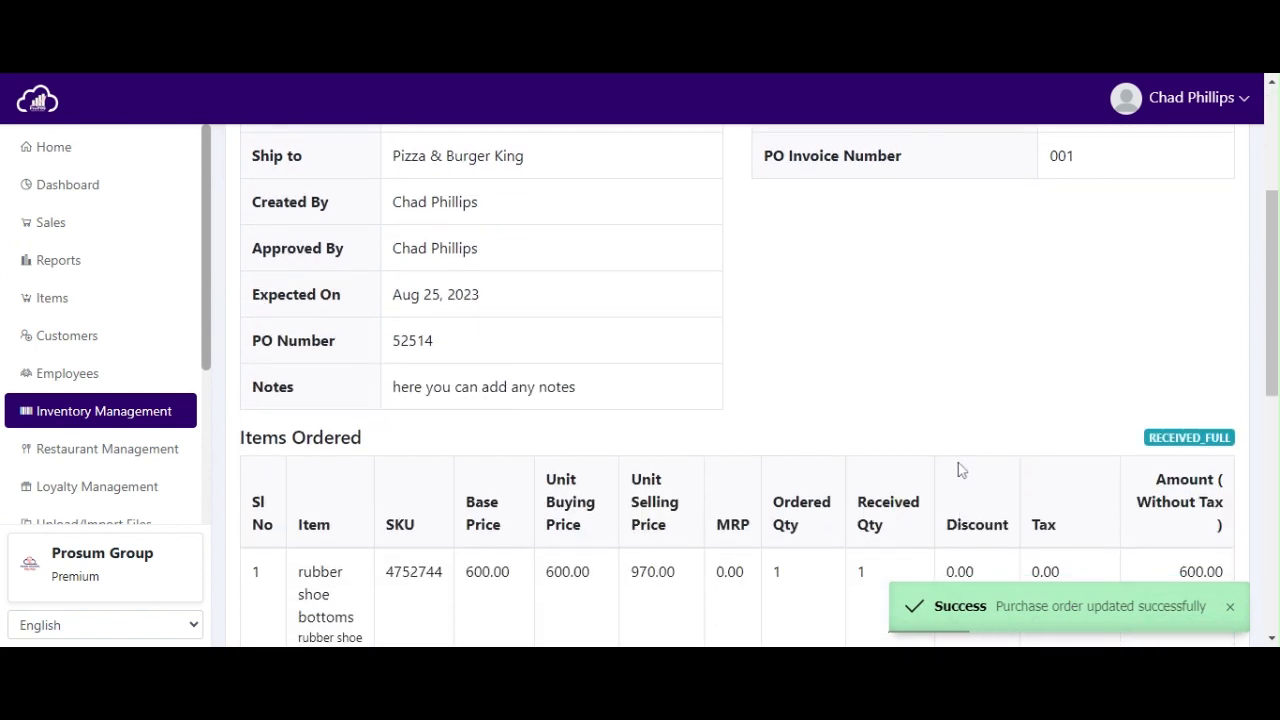
pyautogui.scroll(2, 921, 408)
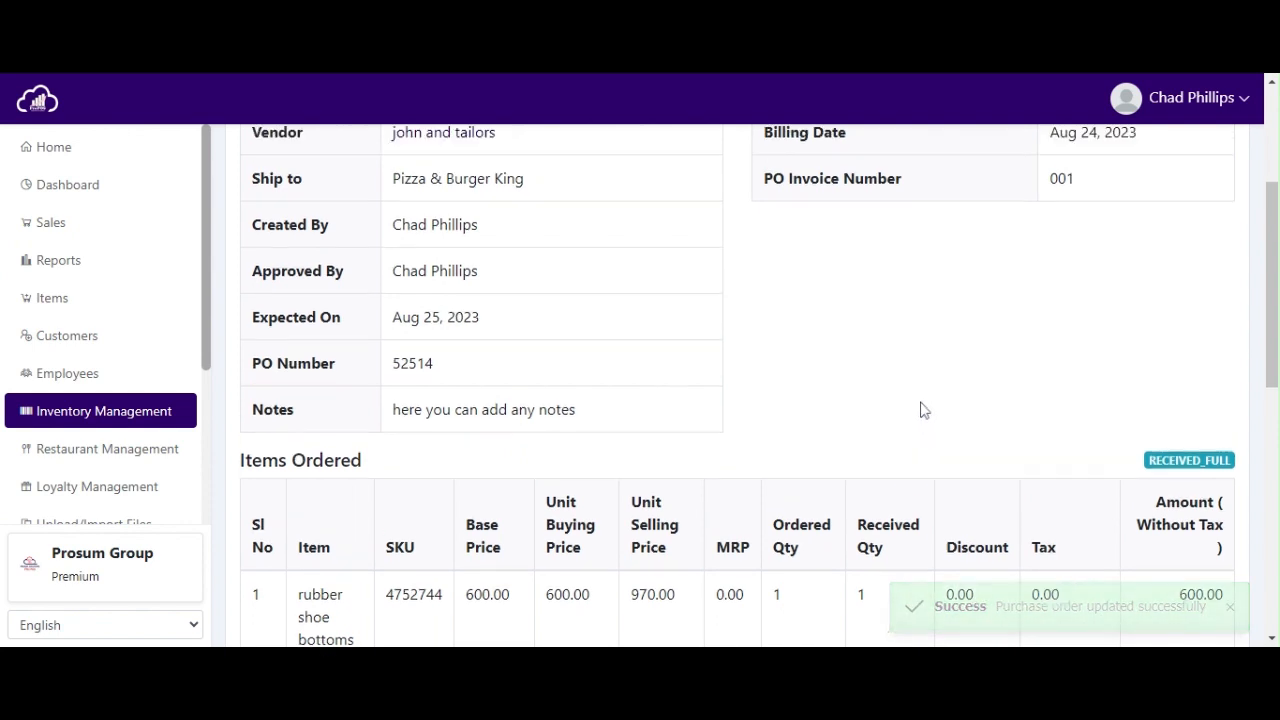
pyautogui.scroll(1, 921, 408)
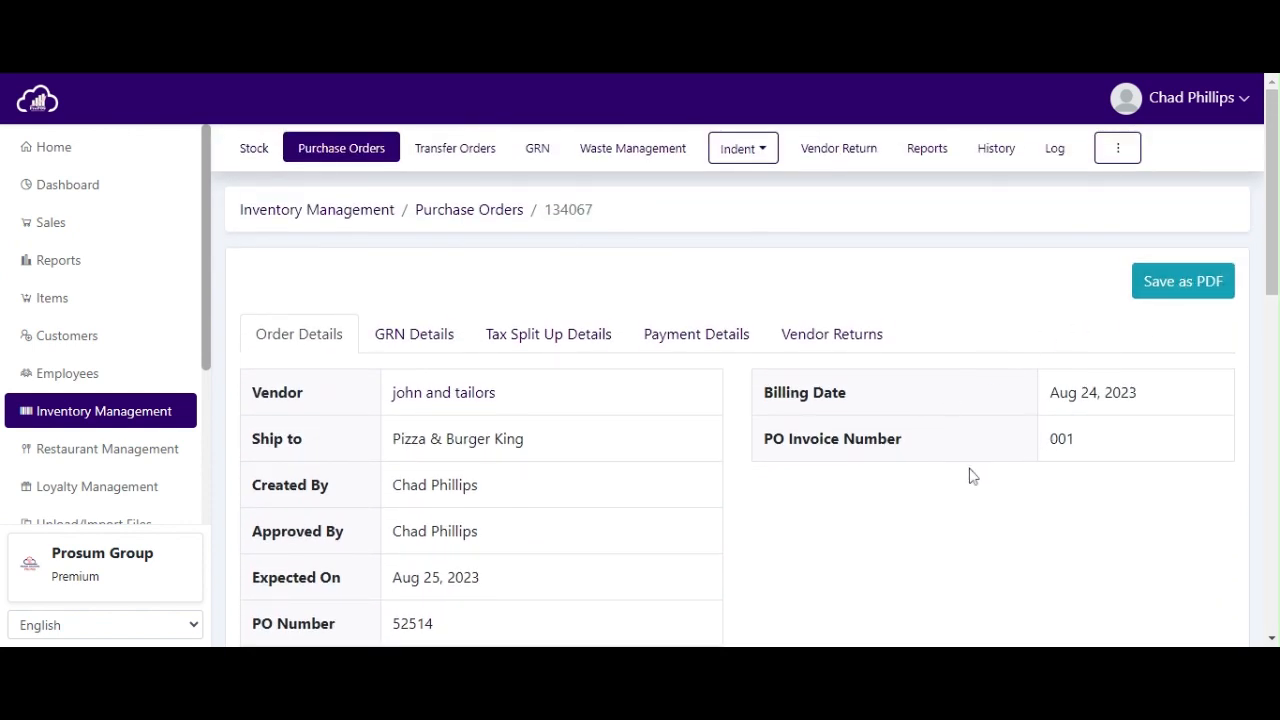
pyautogui.scroll(-3, 974, 490)
pyautogui.scroll(-4, 978, 495)
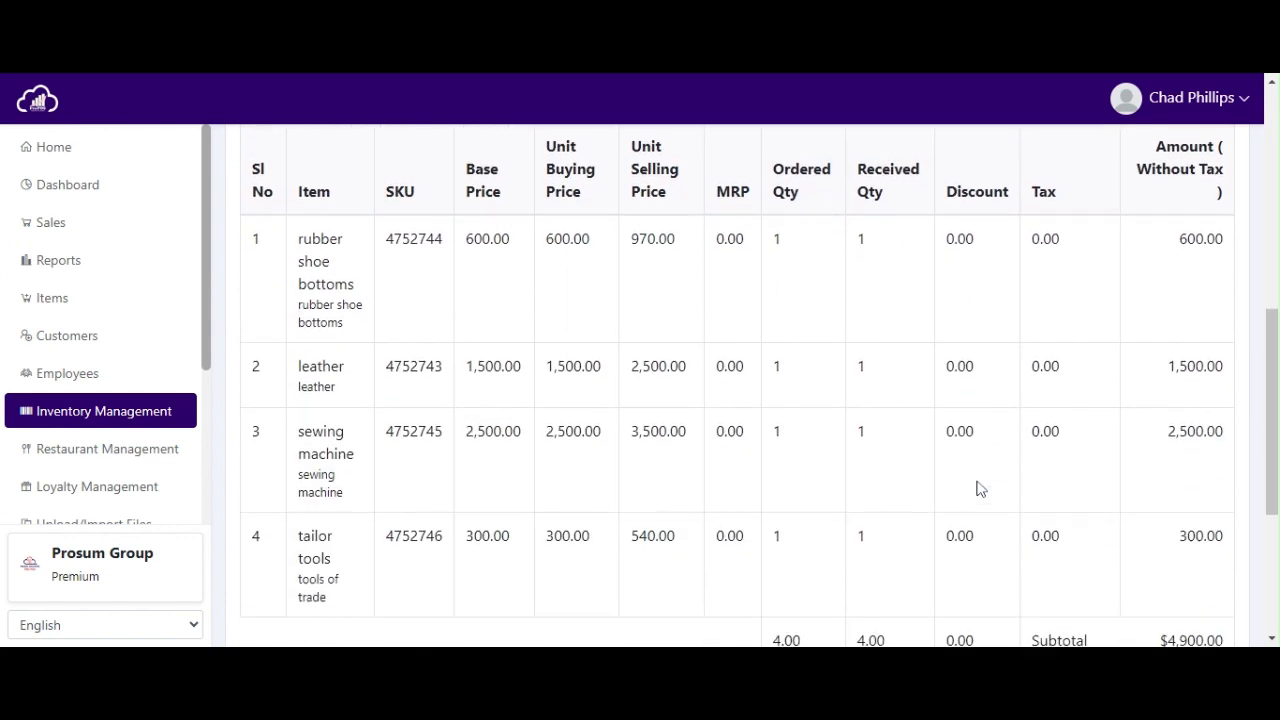